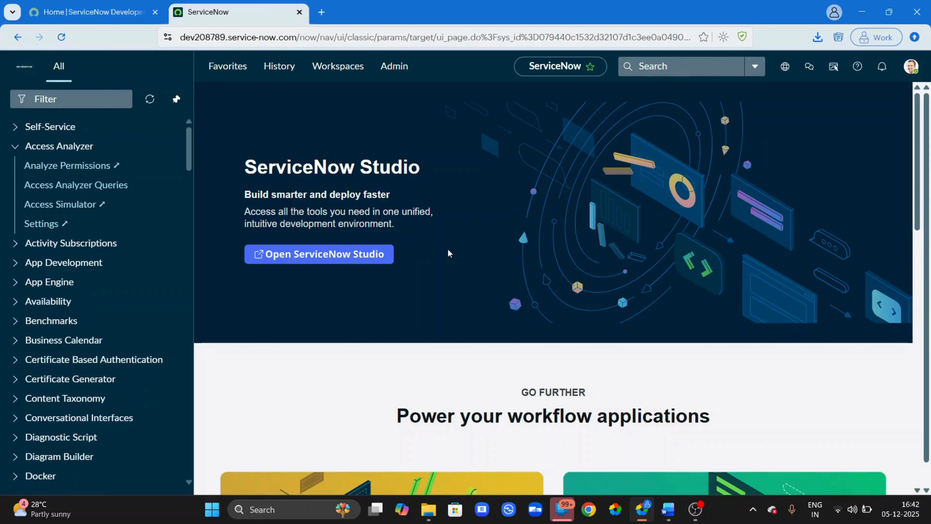
- Filter the navigator for 'user admin' and open the Users list showing 632 records
{"action": "left_click", "coordinate": [99, 102]}
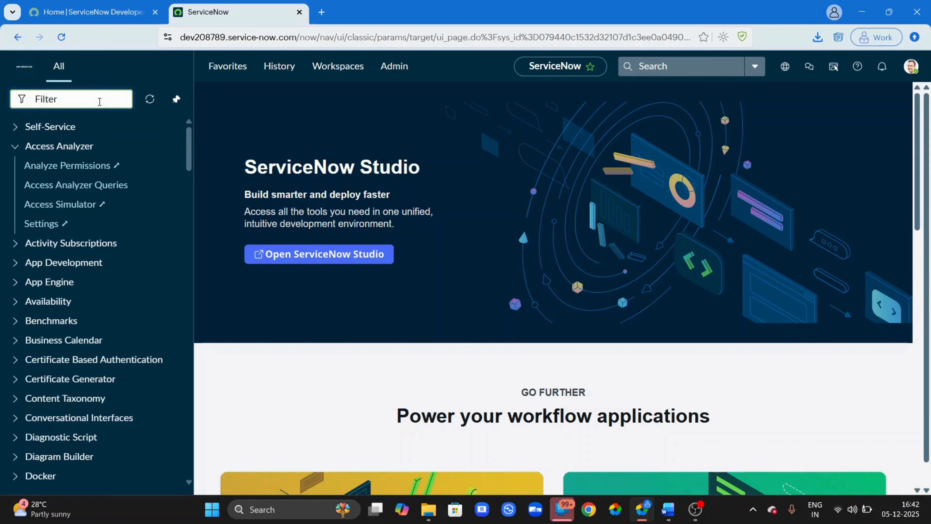
{"action": "type", "text": "user a"}
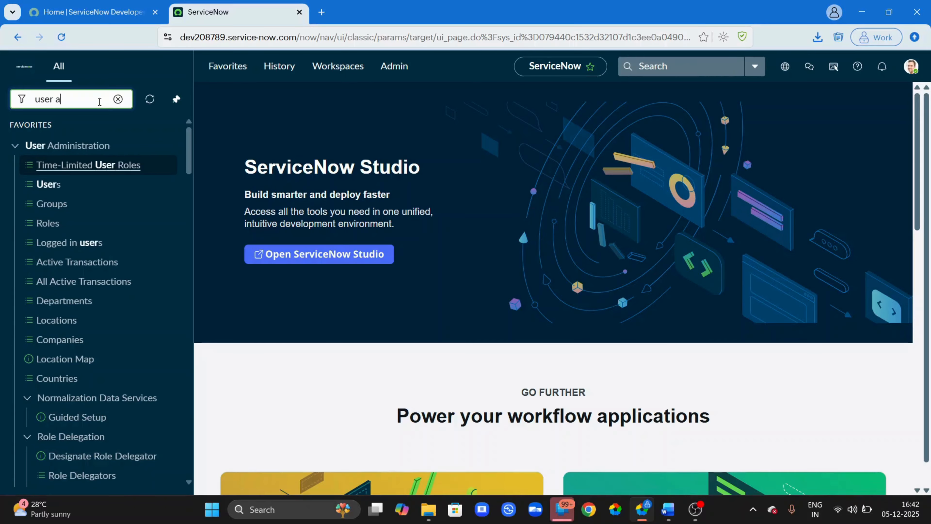
{"action": "type", "text": "dmin"}
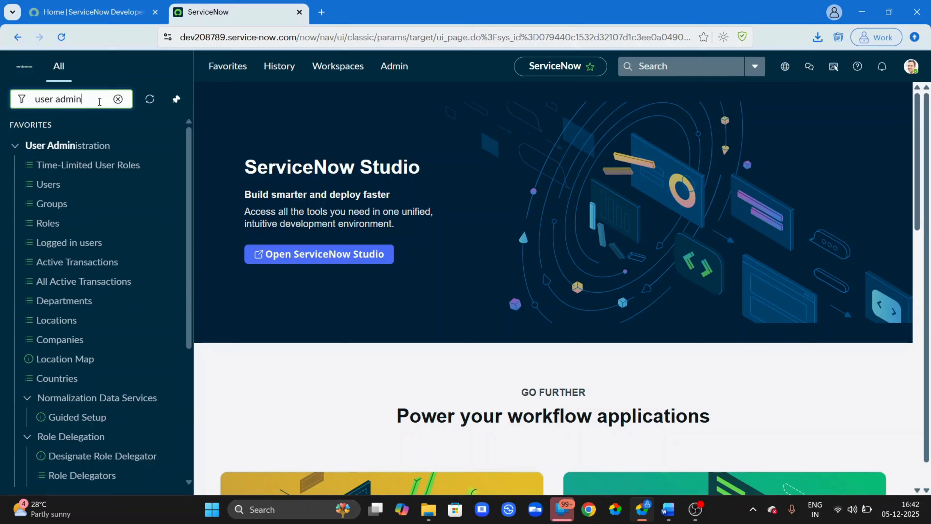
{"action": "left_click", "coordinate": [38, 187]}
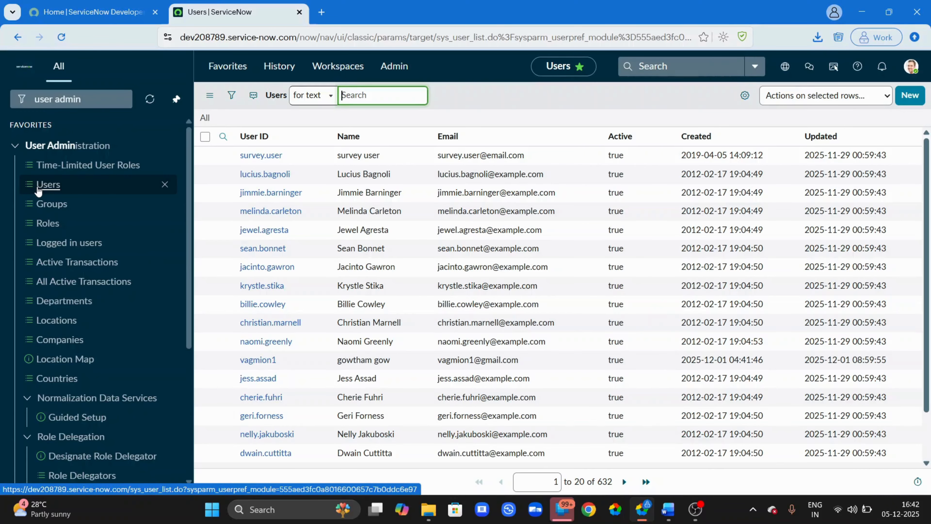
{"action": "scroll", "coordinate": [374, 253], "scroll_direction": "down", "scroll_amount": 2}
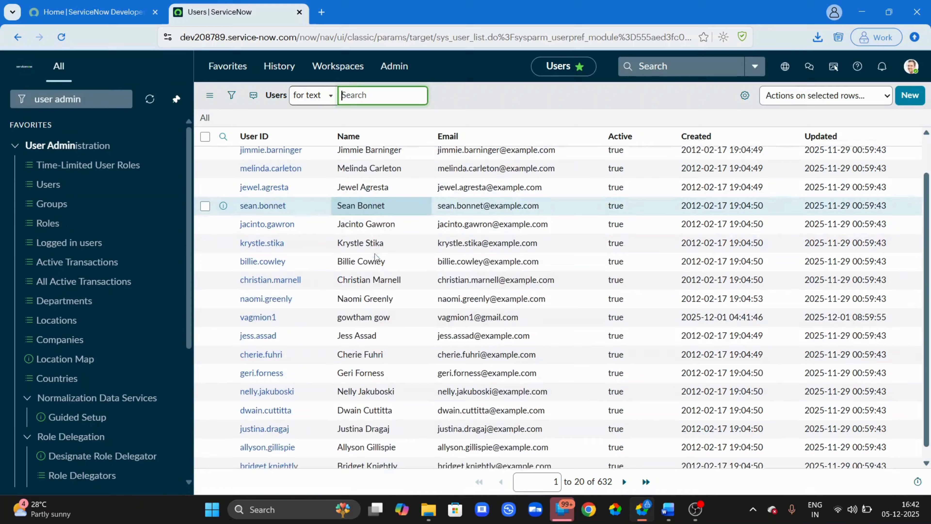
{"action": "scroll", "coordinate": [376, 257], "scroll_direction": "up", "scroll_amount": 2}
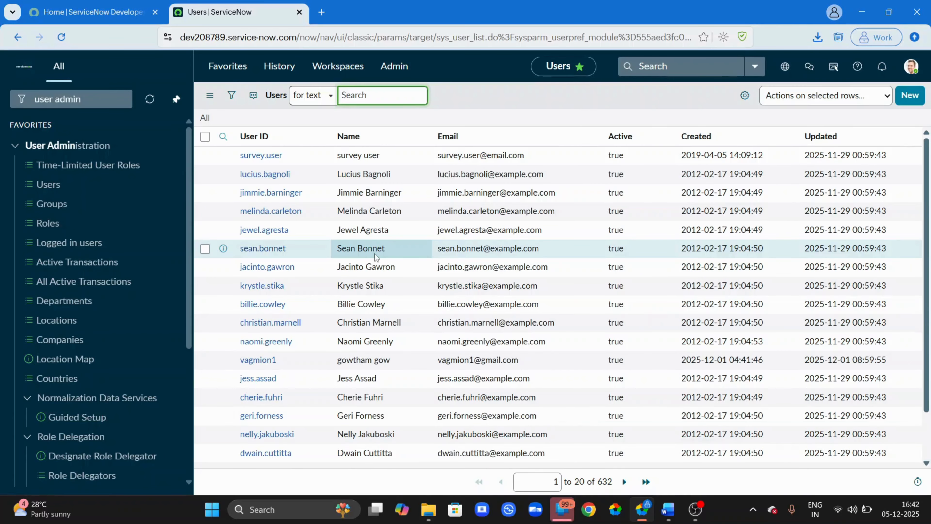
{"action": "scroll", "coordinate": [375, 257], "scroll_direction": "down", "scroll_amount": 2}
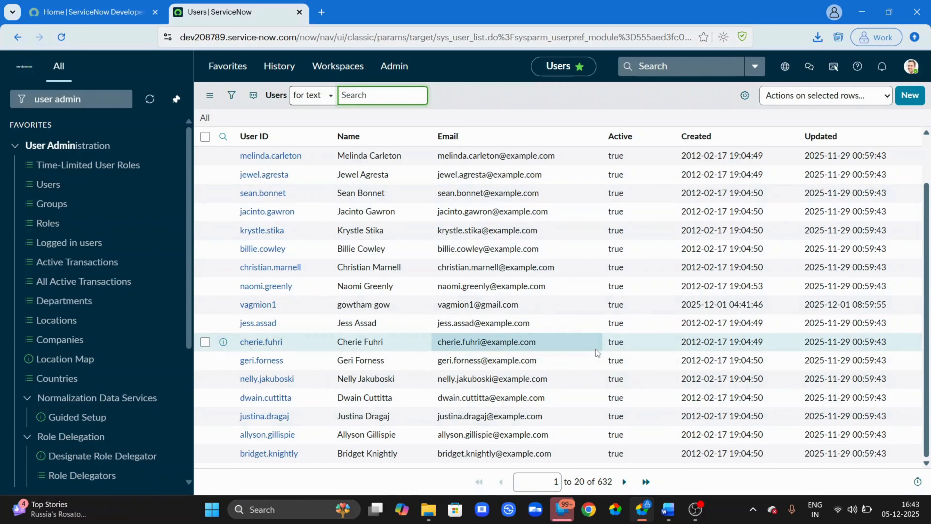
{"action": "scroll", "coordinate": [596, 349], "scroll_direction": "up", "scroll_amount": 2}
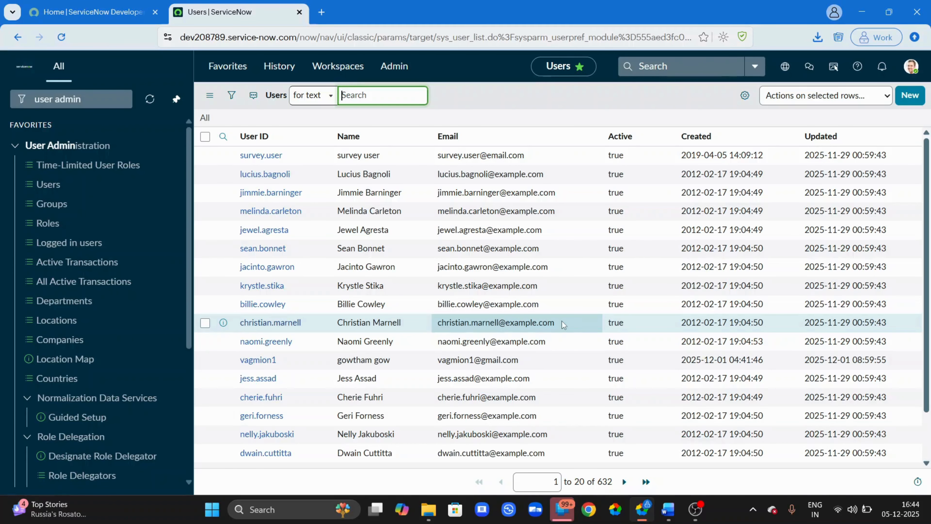
- Start a new user, enter the user ID, first and last name, and show suggested job titles
{"action": "left_click", "coordinate": [913, 101]}
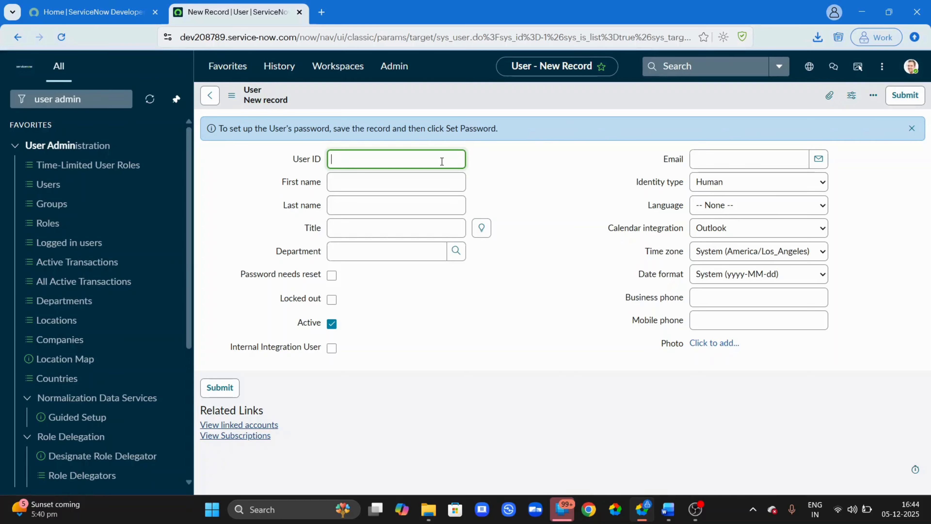
{"action": "left_click", "coordinate": [404, 182]}
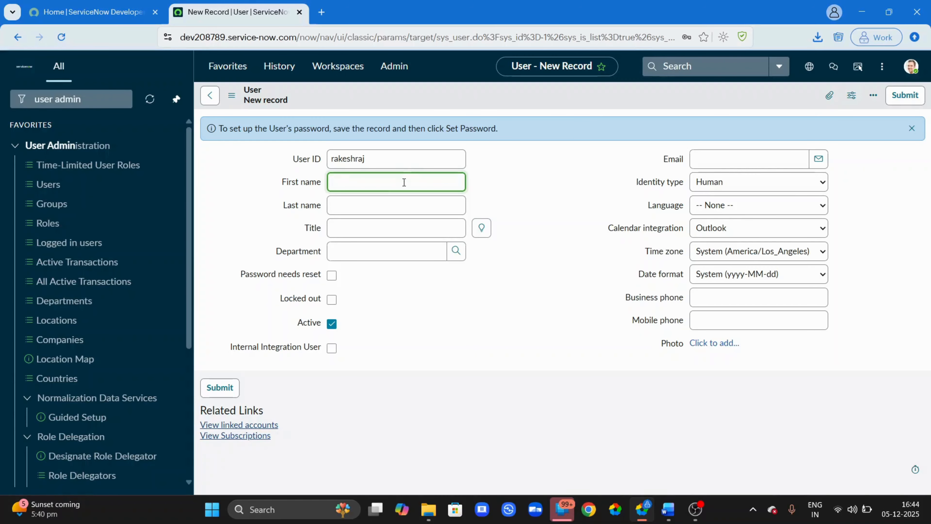
{"action": "key", "text": "Tab"}
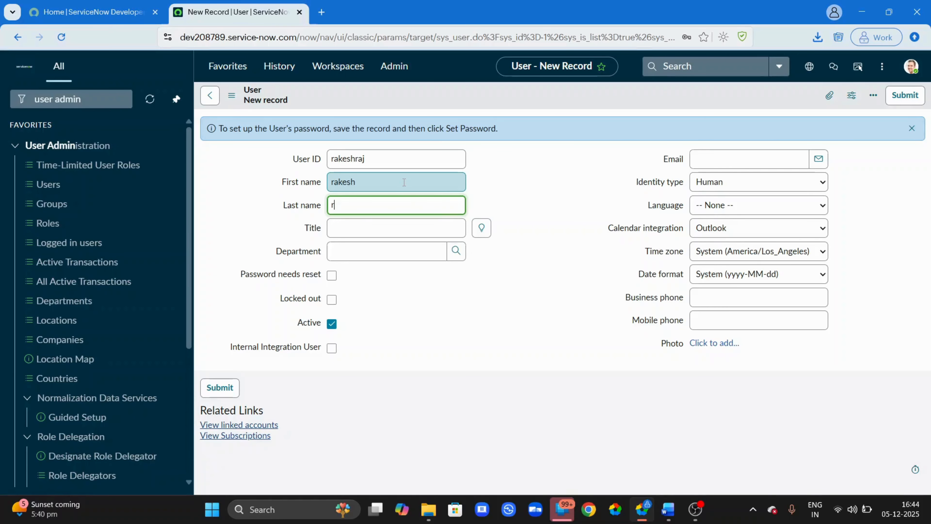
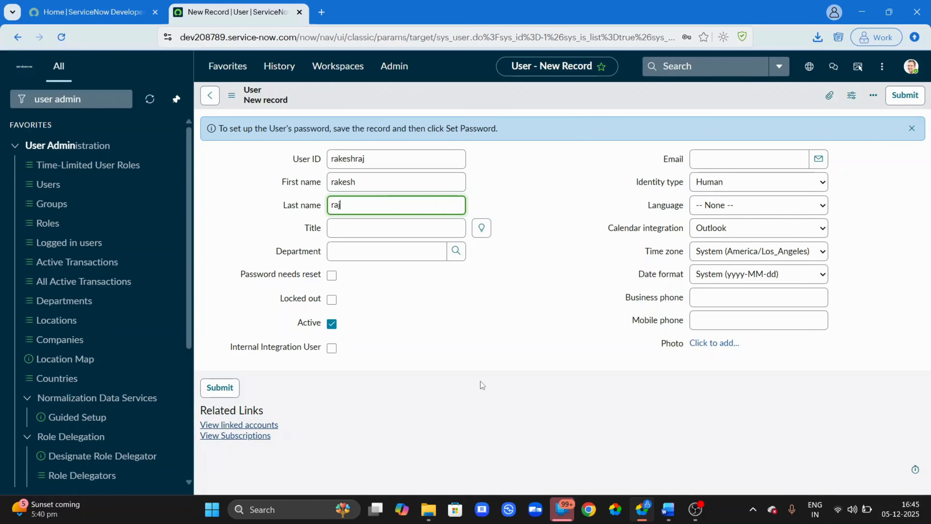
{"action": "left_click", "coordinate": [482, 229]}
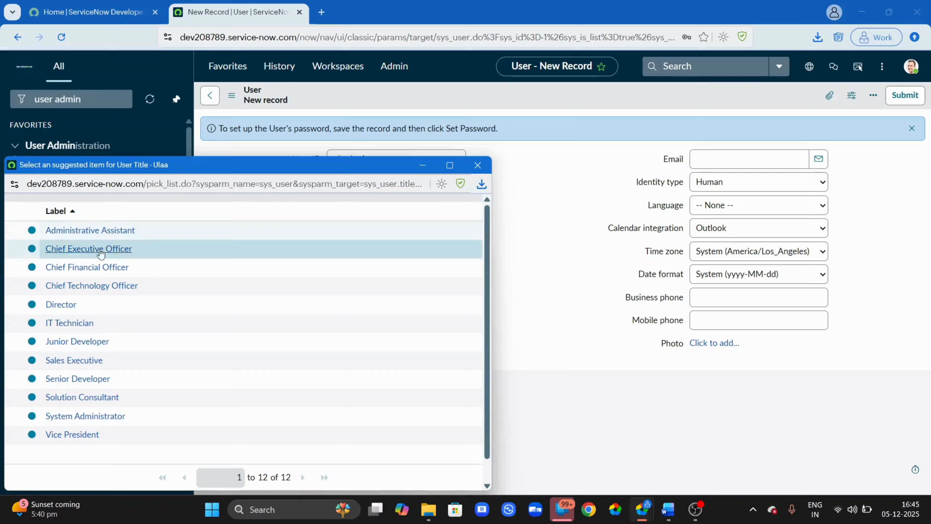
- Set title IT Technician and department IT, add the user's e-mail address, and submit
{"action": "left_click", "coordinate": [59, 323]}
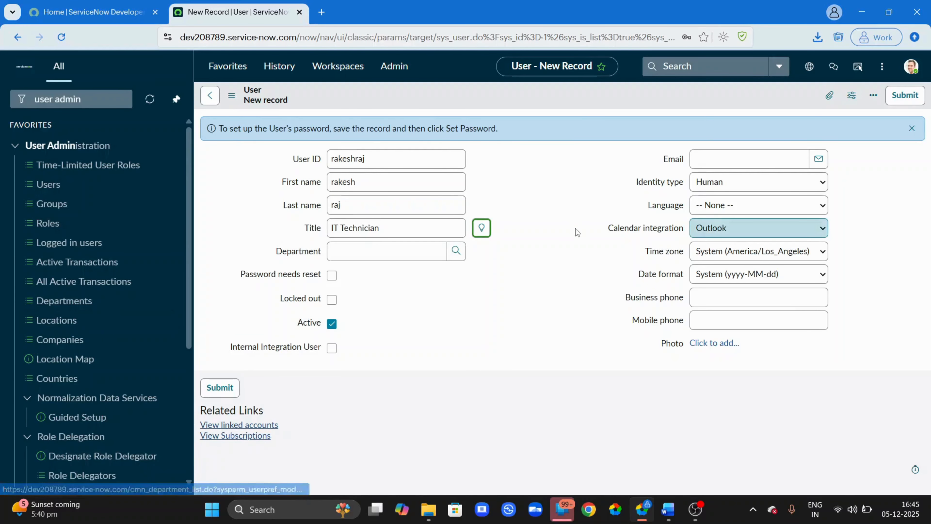
{"action": "left_click", "coordinate": [455, 251]}
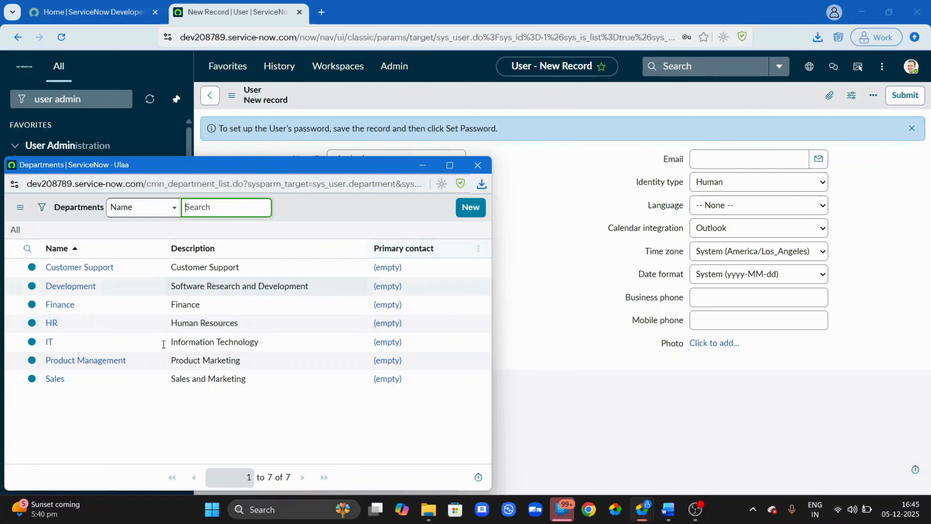
{"action": "left_click", "coordinate": [49, 342]}
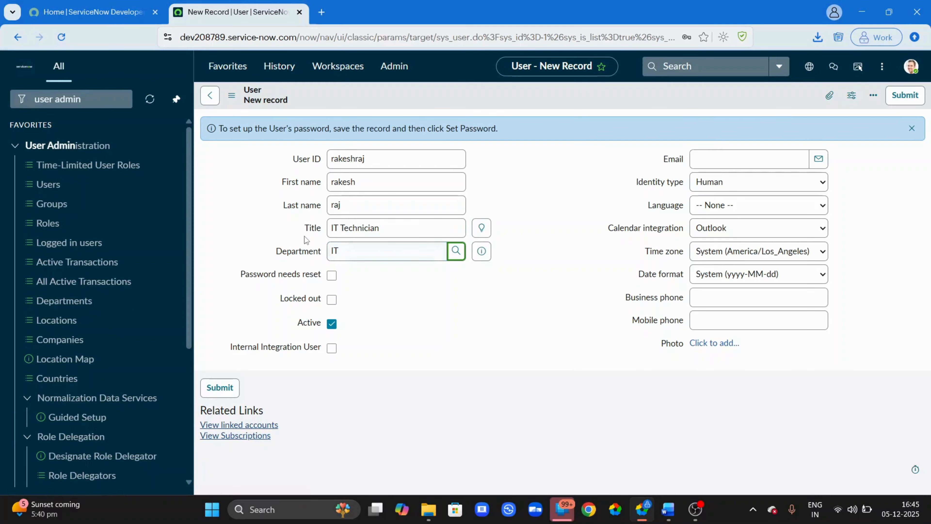
{"action": "left_click", "coordinate": [329, 235]}
{"action": "left_click", "coordinate": [761, 163]}
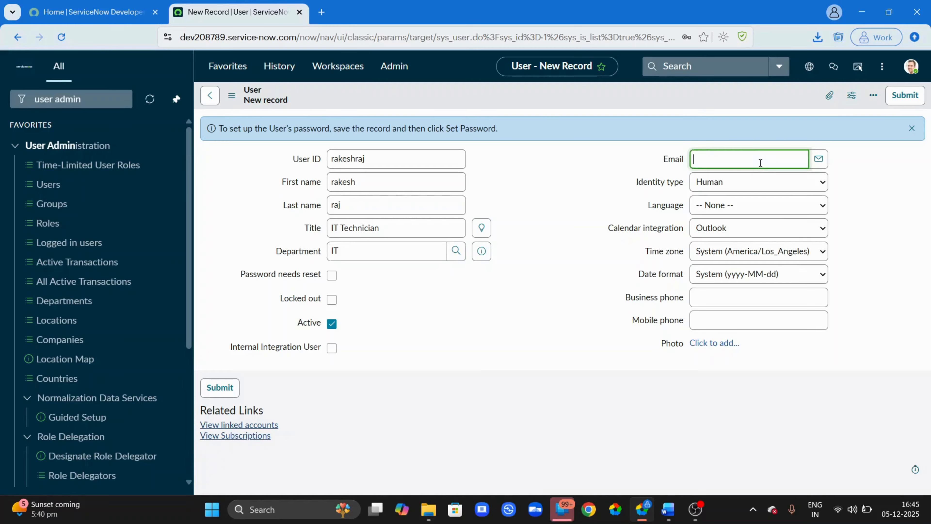
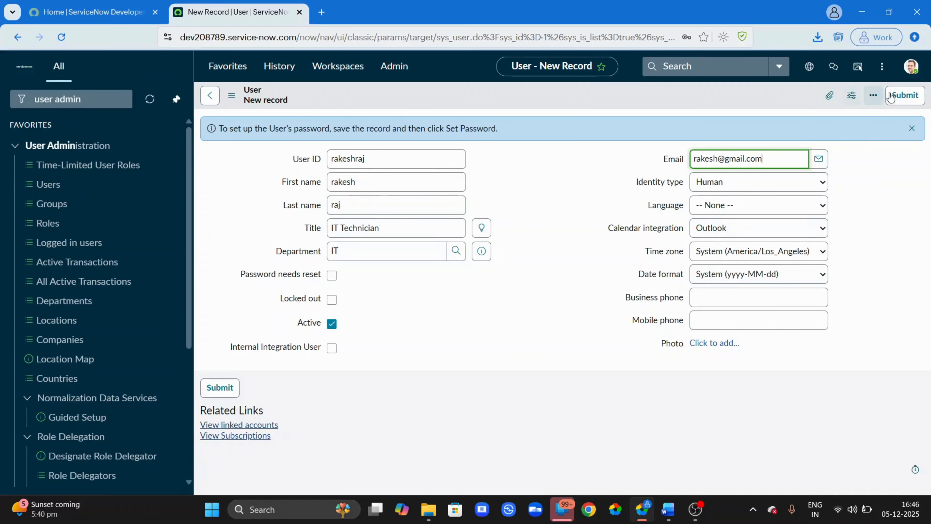
{"action": "left_click", "coordinate": [899, 97]}
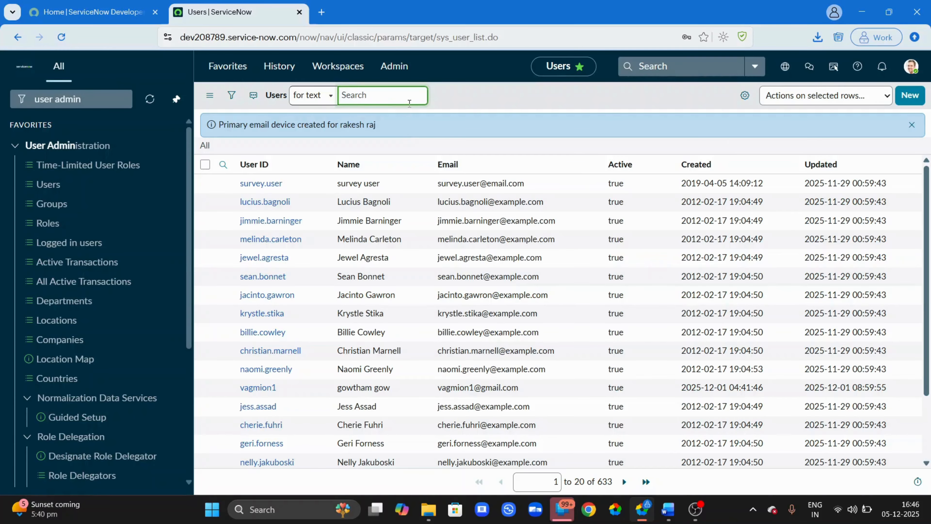
- Find the new user in the Users list, open the record, and bring up Set Password
{"action": "type", "text": "rakesh"}
{"action": "key", "text": "BackSpace"}
{"action": "key", "text": "BackSpace"}
{"action": "key", "text": "BackSpace"}
{"action": "key", "text": "BackSpace"}
{"action": "key", "text": "BackSpace"}
{"action": "key", "text": "BackSpace"}
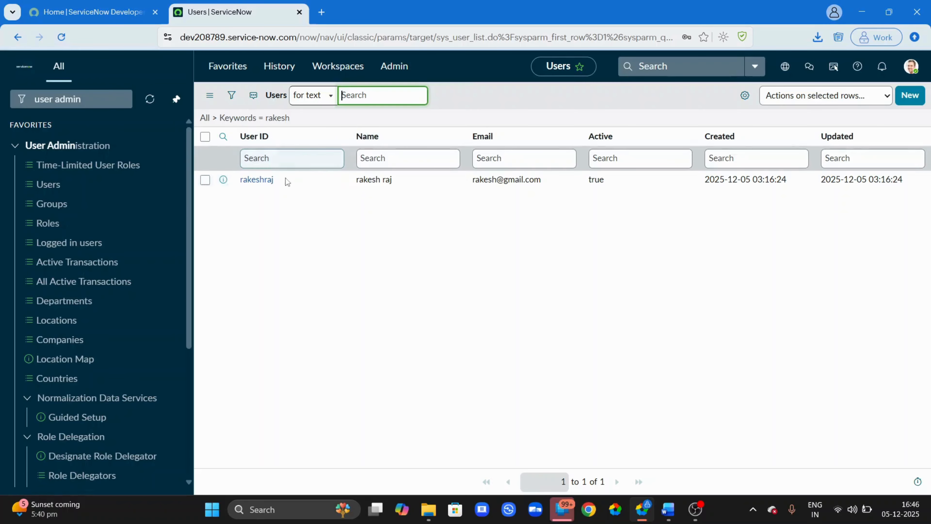
{"action": "left_click", "coordinate": [264, 181]}
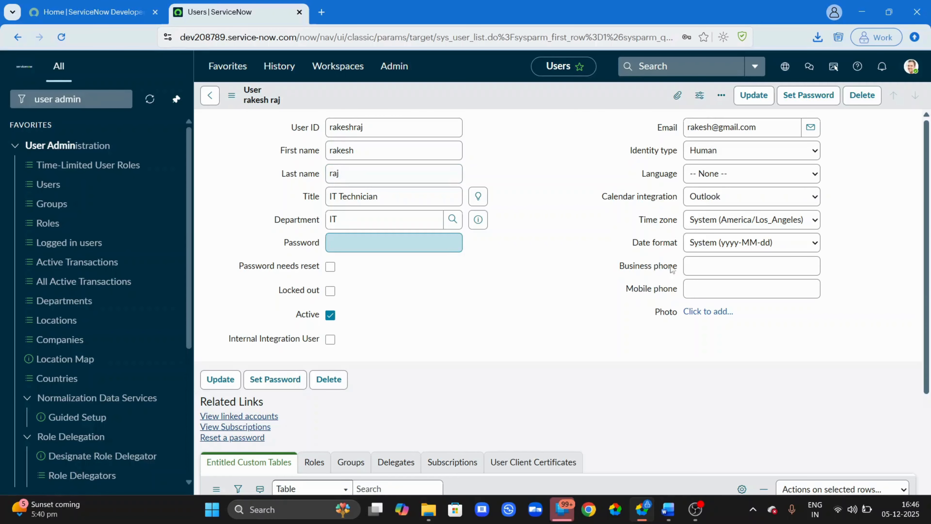
{"action": "left_click", "coordinate": [294, 173]}
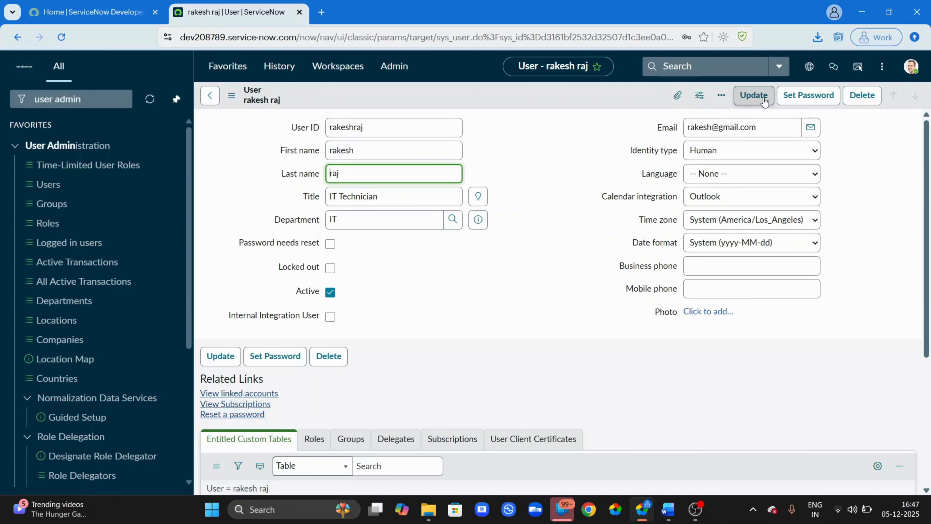
{"action": "left_click", "coordinate": [802, 97]}
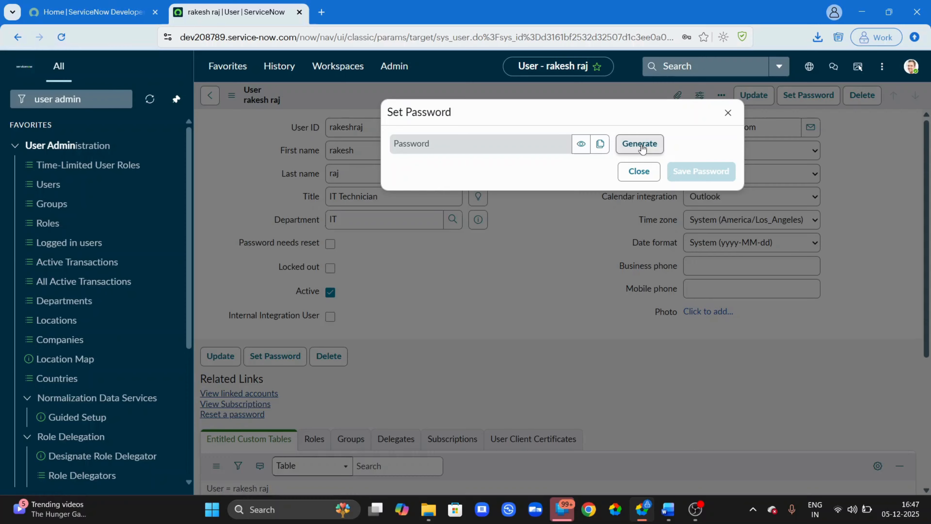
- Generate a random password, copy it, and save it to the user record
{"action": "left_click", "coordinate": [641, 149]}
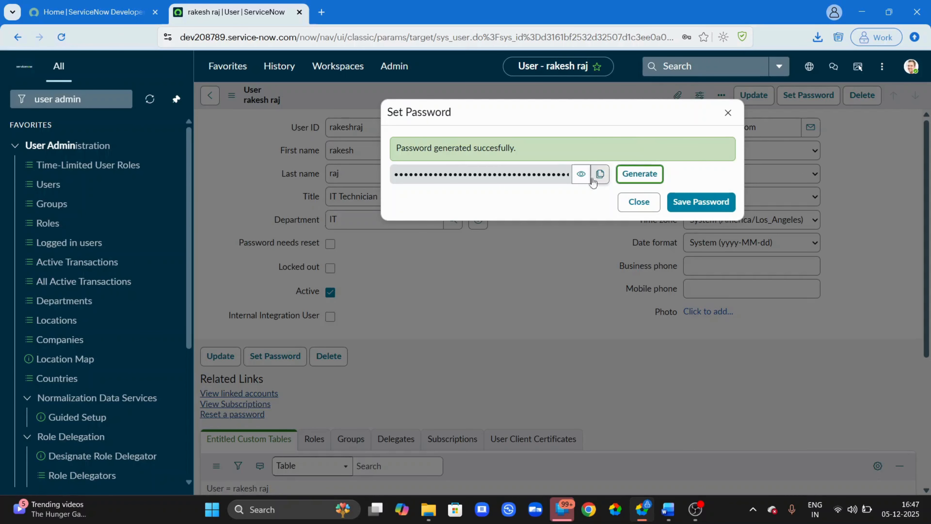
{"action": "left_click", "coordinate": [581, 174]}
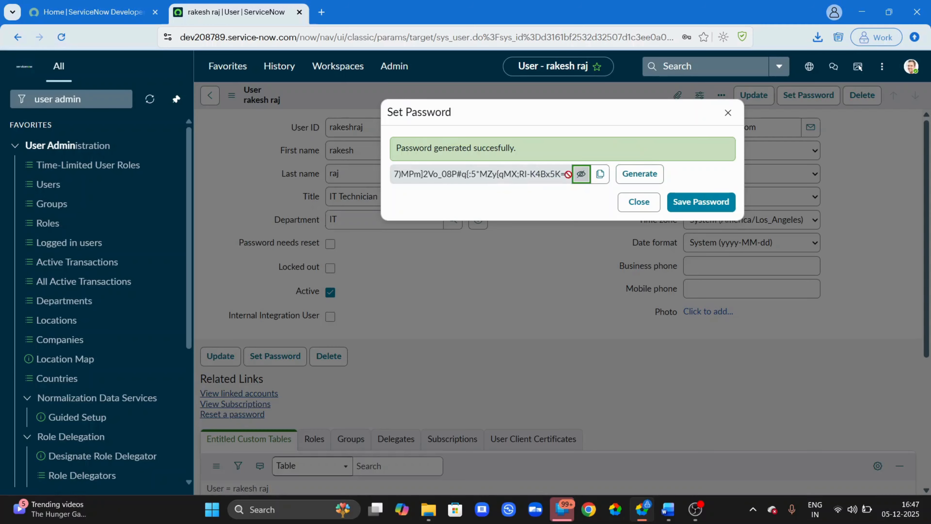
{"action": "left_click", "coordinate": [600, 177]}
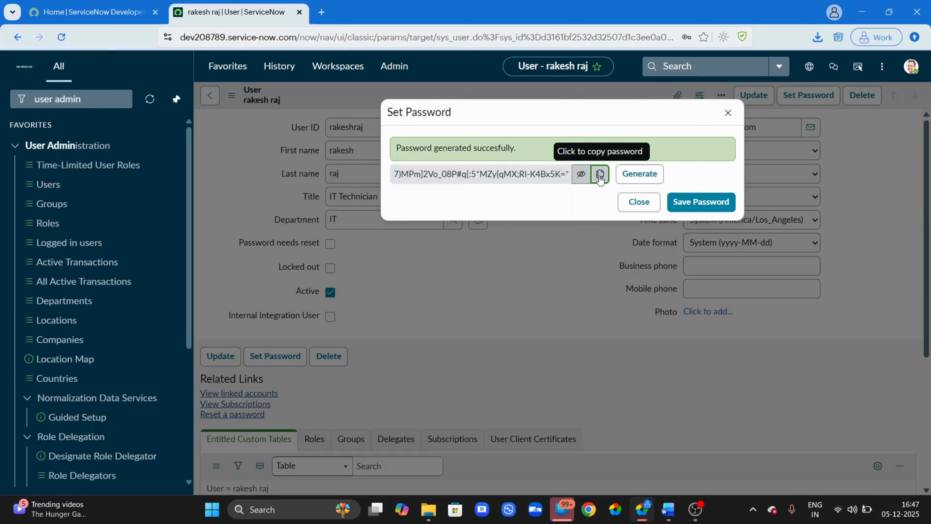
{"action": "left_click", "coordinate": [684, 205]}
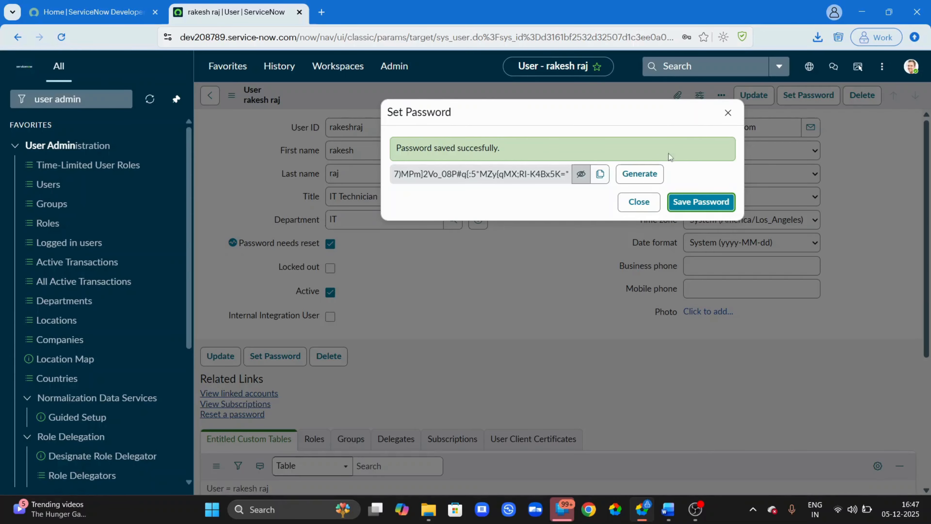
{"action": "left_click", "coordinate": [728, 120]}
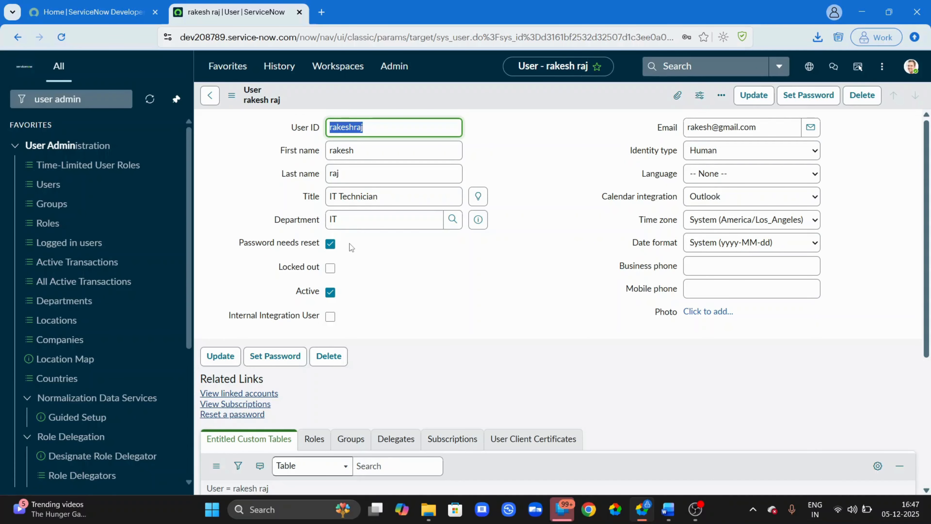
- Log out of the admin session and sign in as the new user with the copied password
{"action": "left_click", "coordinate": [912, 68]}
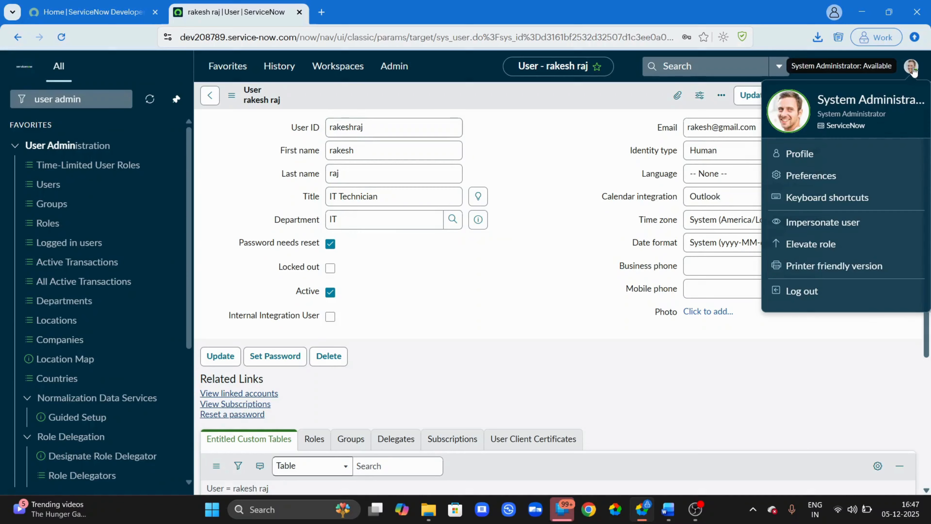
{"action": "left_click", "coordinate": [808, 292]}
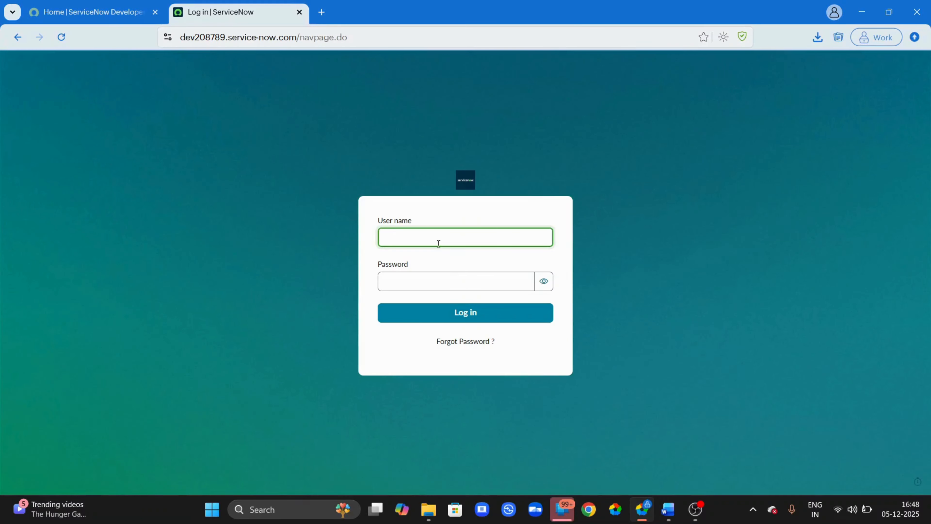
{"action": "key", "text": "Tab"}
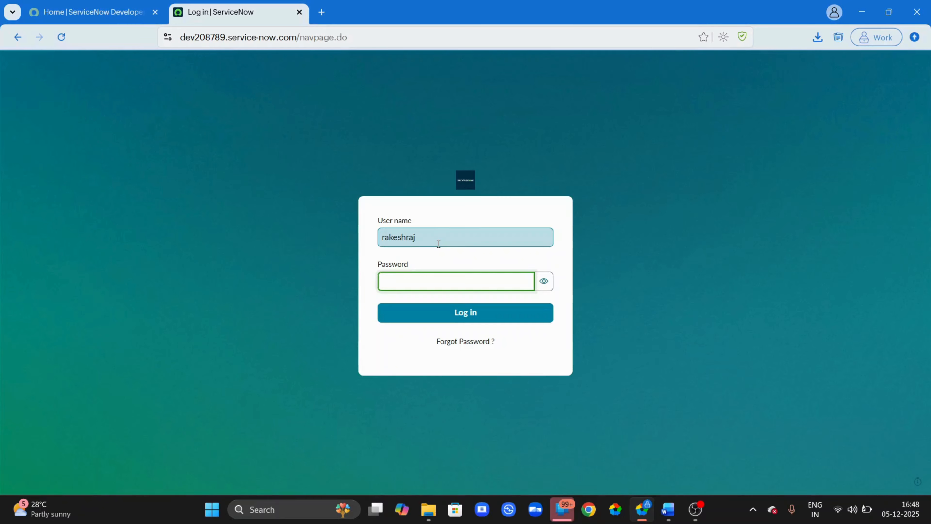
{"action": "key", "text": "ctrl+v"}
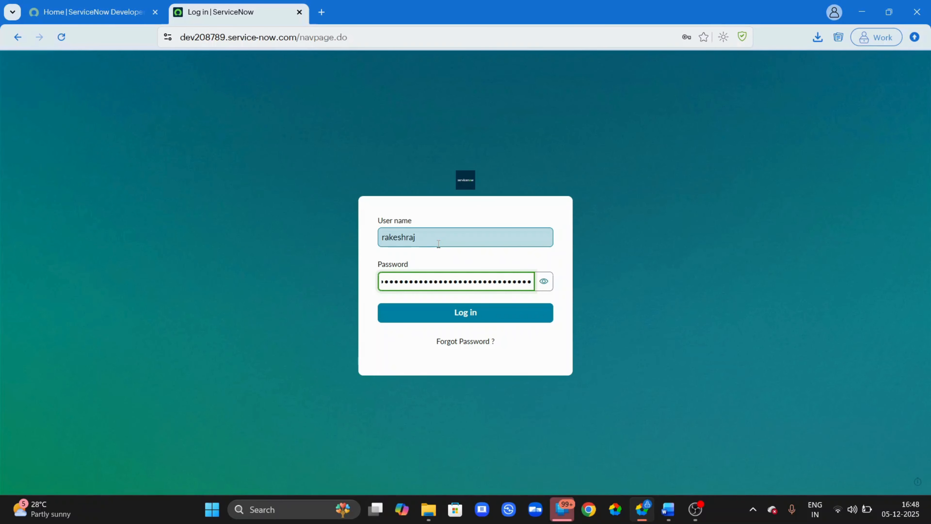
{"action": "left_click", "coordinate": [466, 317]}
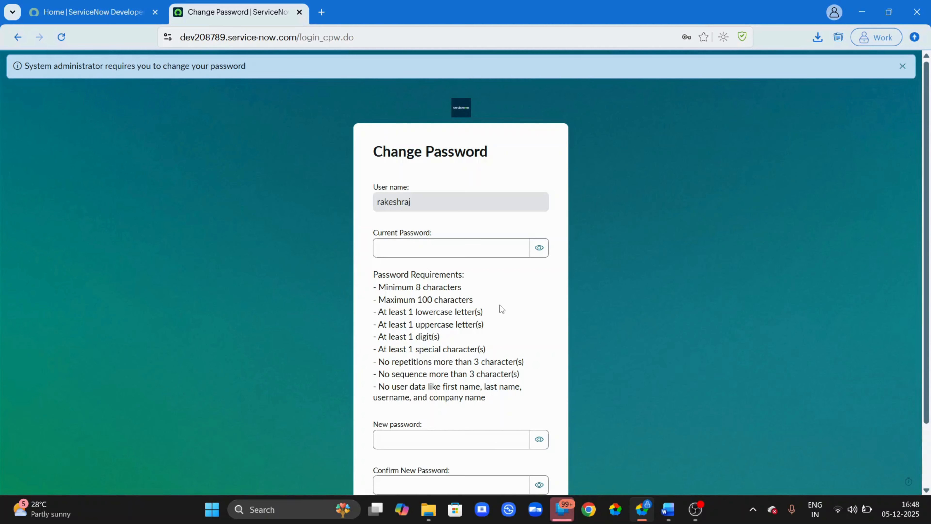
- Change the required password by entering the current password and a confirmed new one
{"action": "scroll", "coordinate": [501, 305], "scroll_direction": "down", "scroll_amount": 2}
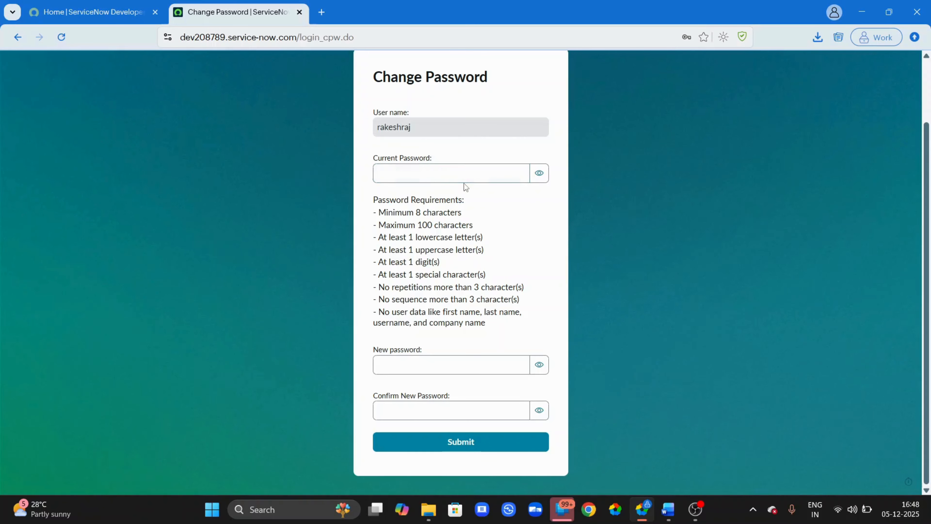
{"action": "left_click", "coordinate": [462, 176]}
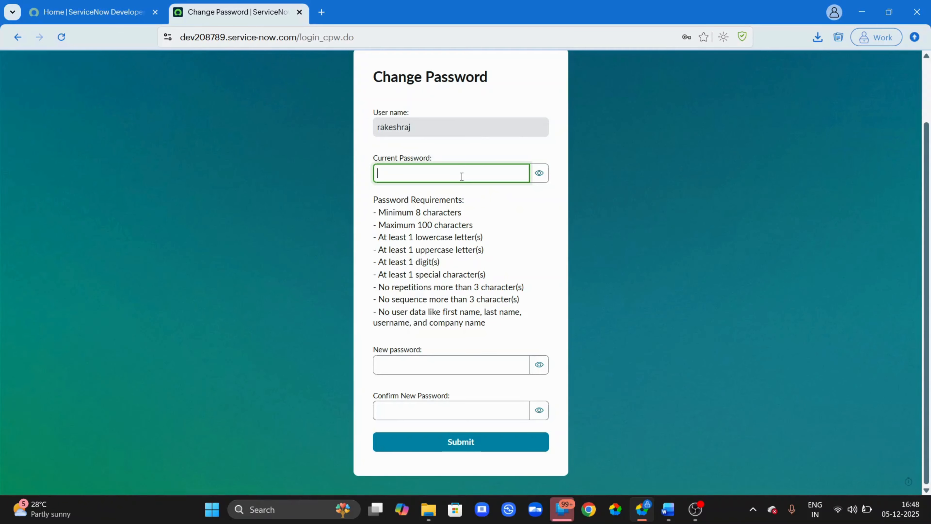
{"action": "key", "text": "ctrl+v"}
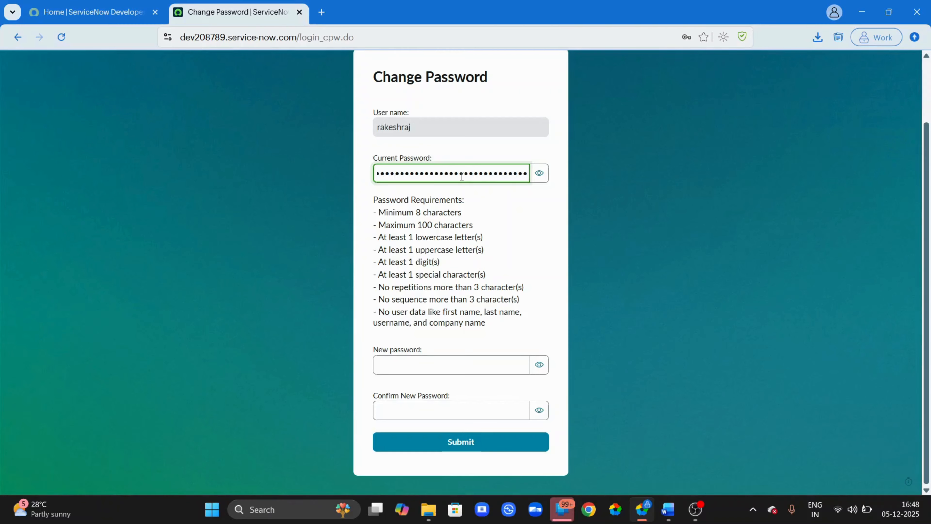
{"action": "left_click", "coordinate": [428, 363]}
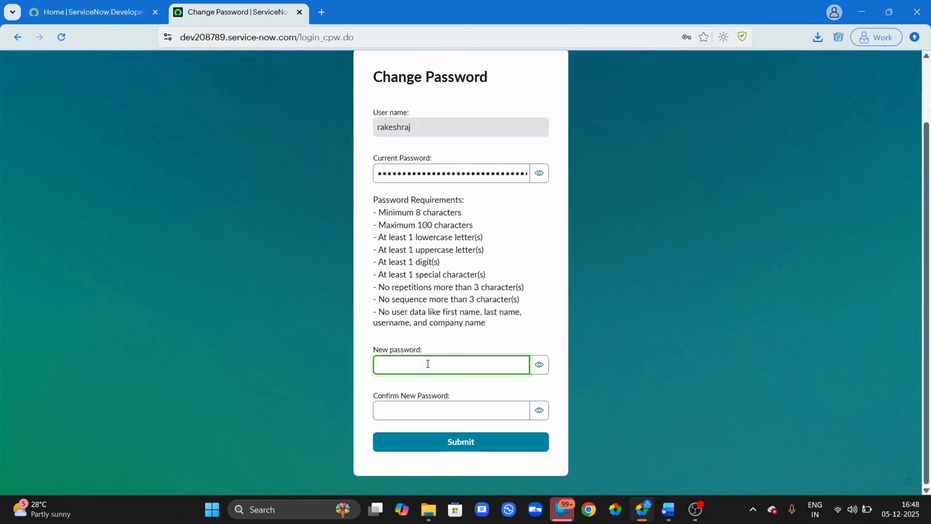
{"action": "type", "text": "•••••••••••••"}
{"action": "key", "text": "Tab"}
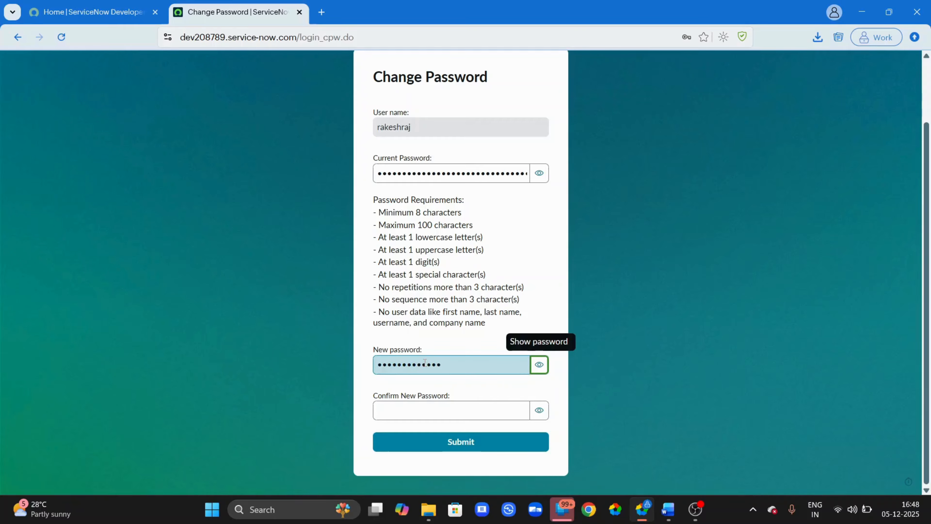
{"action": "left_click", "coordinate": [411, 419]}
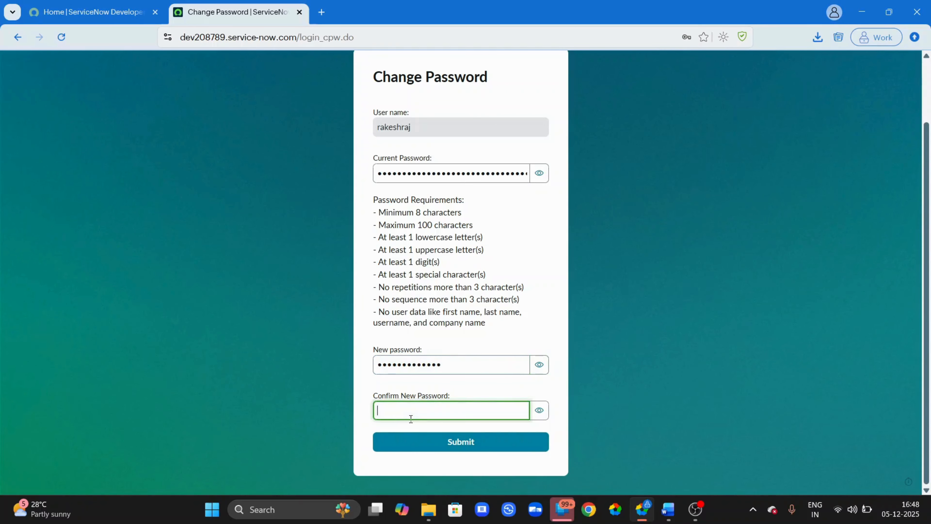
{"action": "type", "text": "•••••••••••••"}
{"action": "left_click", "coordinate": [424, 441]}
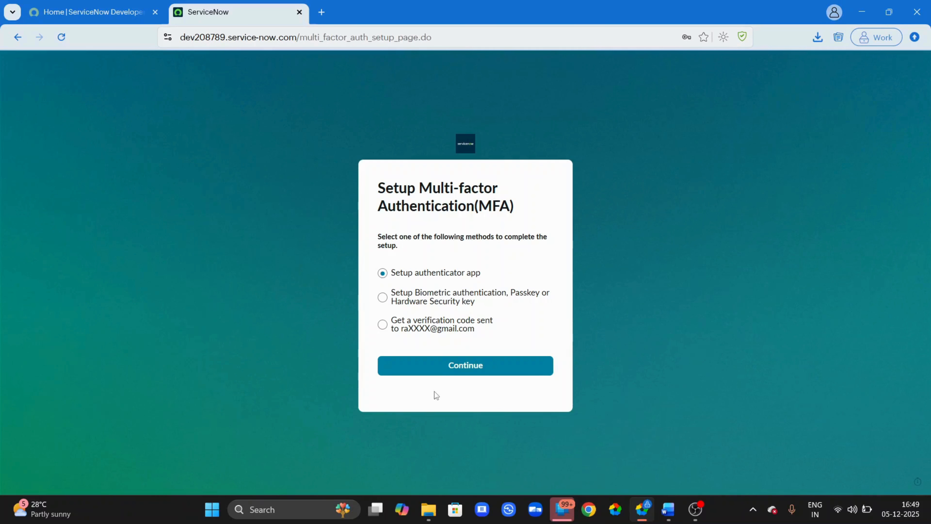
- Pair an authenticator app by entering its 6-digit verification code and sign in
{"action": "left_click", "coordinate": [451, 367]}
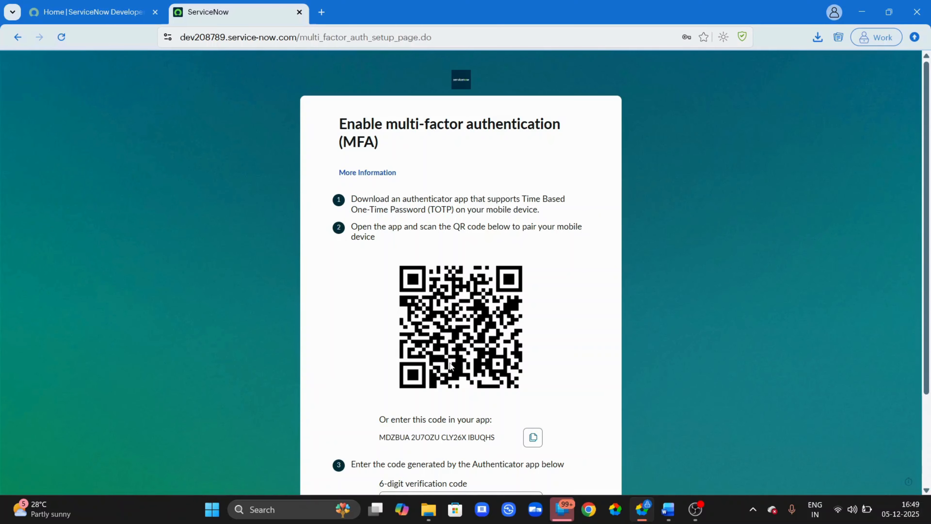
{"action": "scroll", "coordinate": [451, 366], "scroll_direction": "down", "scroll_amount": 3}
{"action": "left_click", "coordinate": [458, 388]}
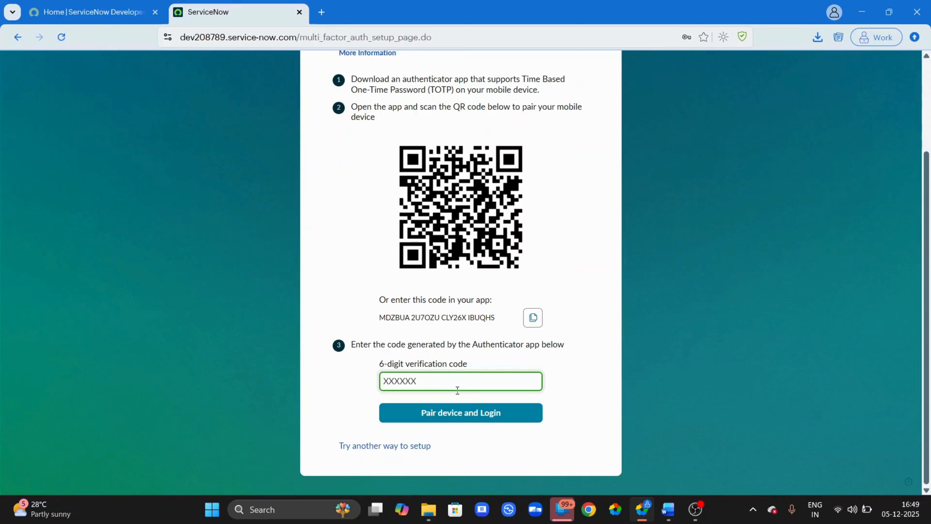
{"action": "left_click", "coordinate": [455, 411]}
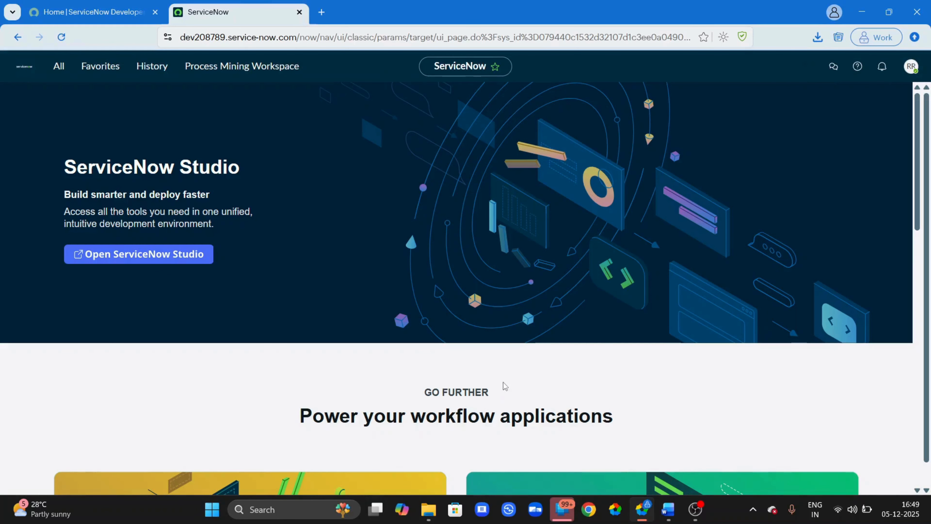
- Dismiss the welcome dialog, open the All navigator, search 'user admin', and pin the panel
{"action": "left_click", "coordinate": [906, 71]}
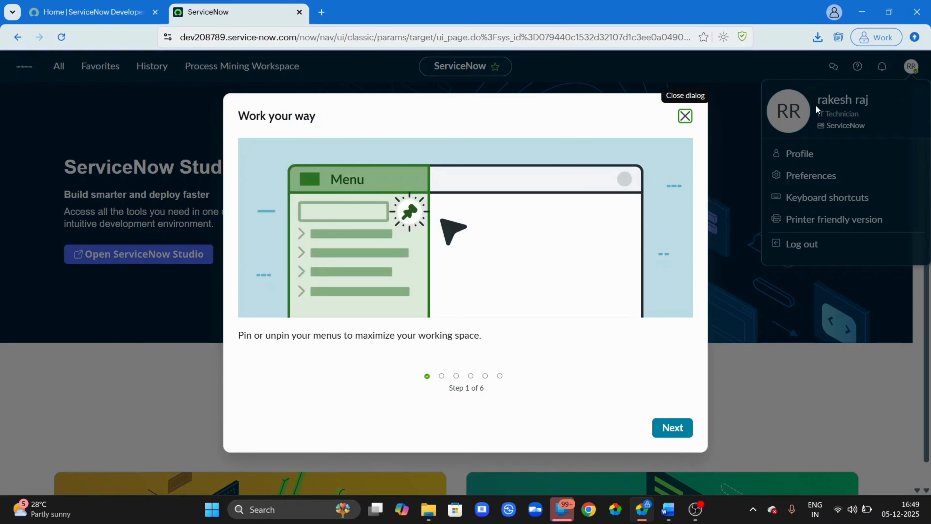
{"action": "left_click", "coordinate": [685, 116]}
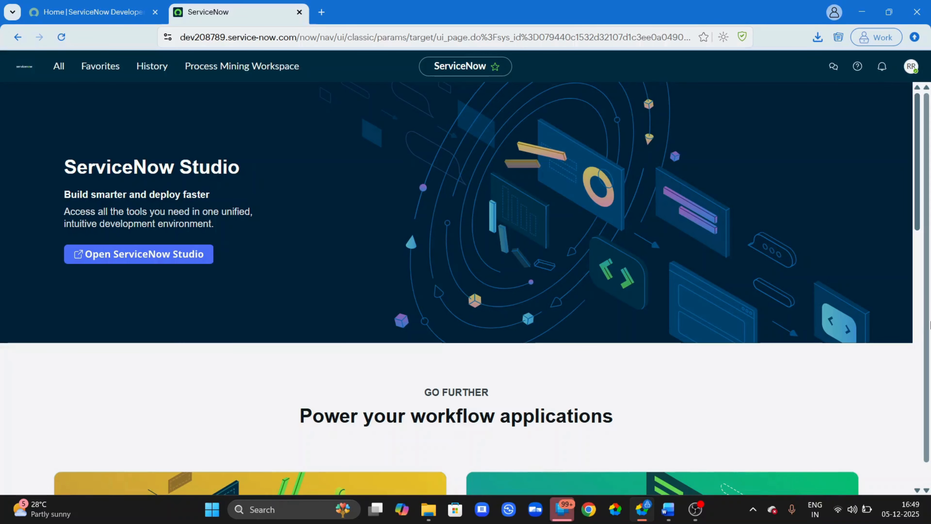
{"action": "left_click", "coordinate": [62, 68]}
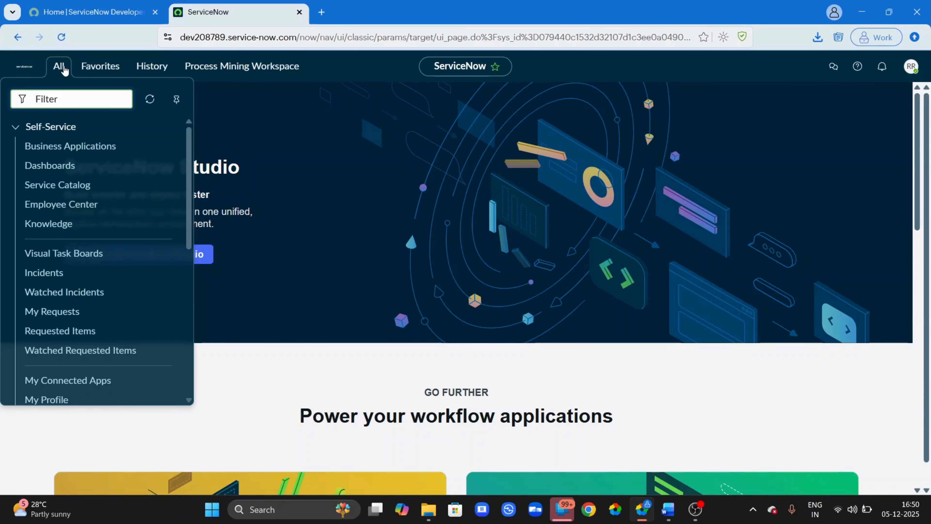
{"action": "type", "text": "user admin"}
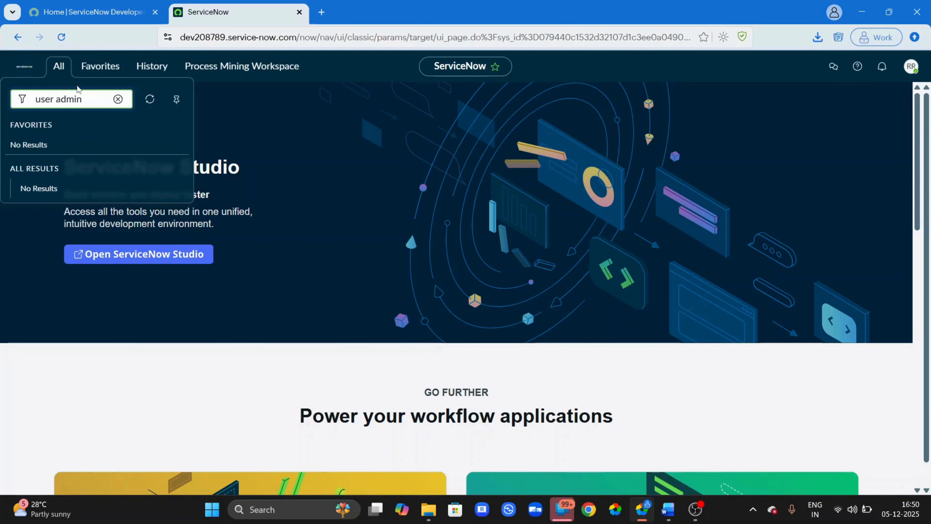
{"action": "double_click", "coordinate": [88, 98]}
{"action": "left_click", "coordinate": [177, 99]}
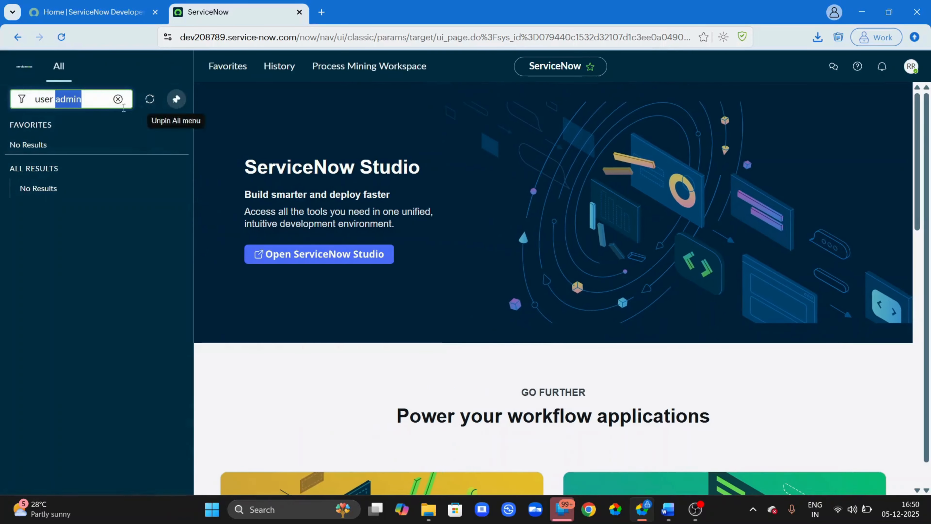
- Retry the module filter with 'user', clear it, and collapse the Self-Service section
{"action": "left_click", "coordinate": [95, 105]}
{"action": "key", "text": "BackSpace"}
{"action": "key", "text": "BackSpace"}
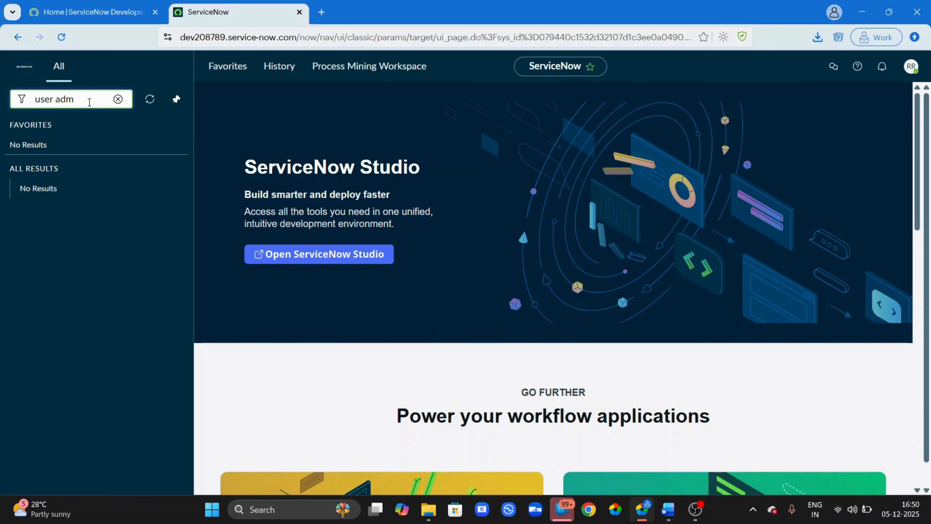
{"action": "key", "text": "BackSpace"}
{"action": "key", "text": "BackSpace"}
{"action": "key", "text": "BackSpace"}
{"action": "key", "text": "BackSpace"}
{"action": "key", "text": "BackSpace"}
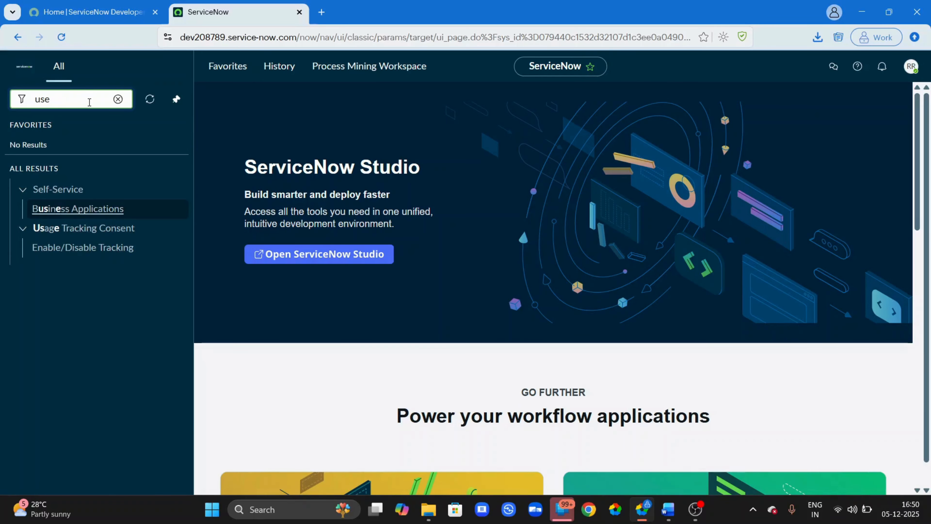
{"action": "key", "text": "BackSpace"}
{"action": "key", "text": "BackSpace"}
{"action": "key", "text": "BackSpace"}
{"action": "type", "text": "u"}
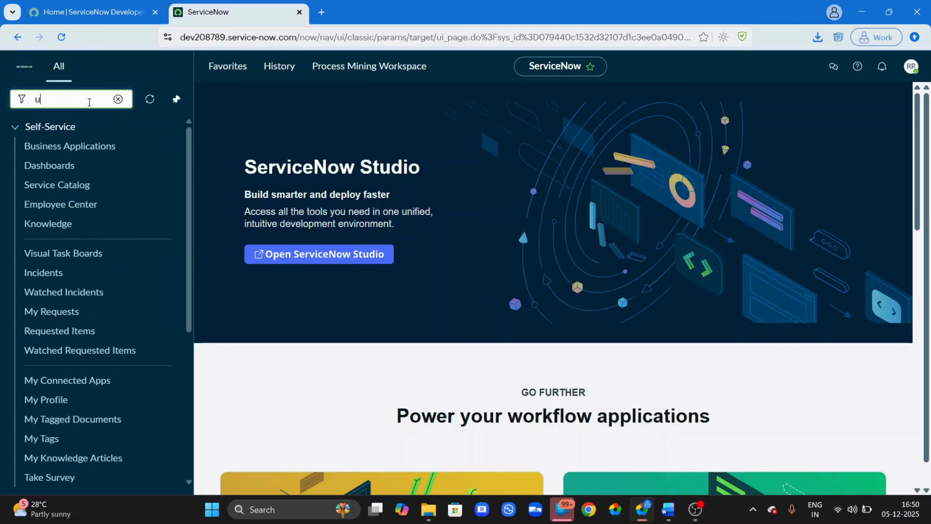
{"action": "type", "text": "ser"}
{"action": "key", "text": "BackSpace"}
{"action": "key", "text": "BackSpace"}
{"action": "key", "text": "BackSpace"}
{"action": "key", "text": "BackSpace"}
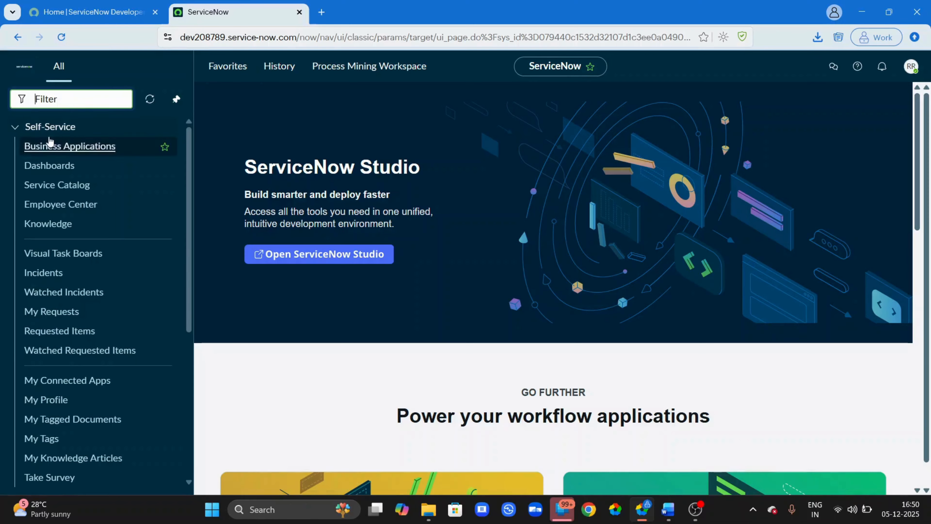
{"action": "left_click", "coordinate": [10, 130]}
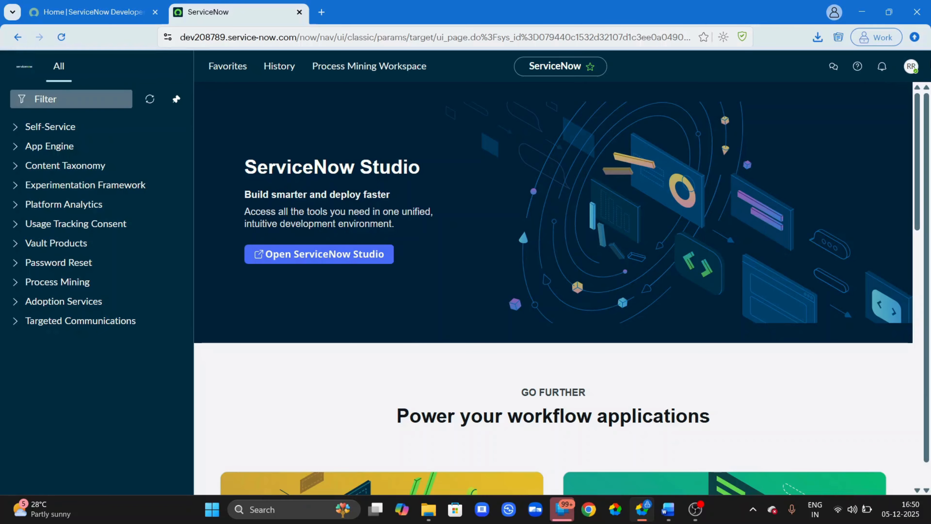
{"action": "left_click", "coordinate": [913, 68]}
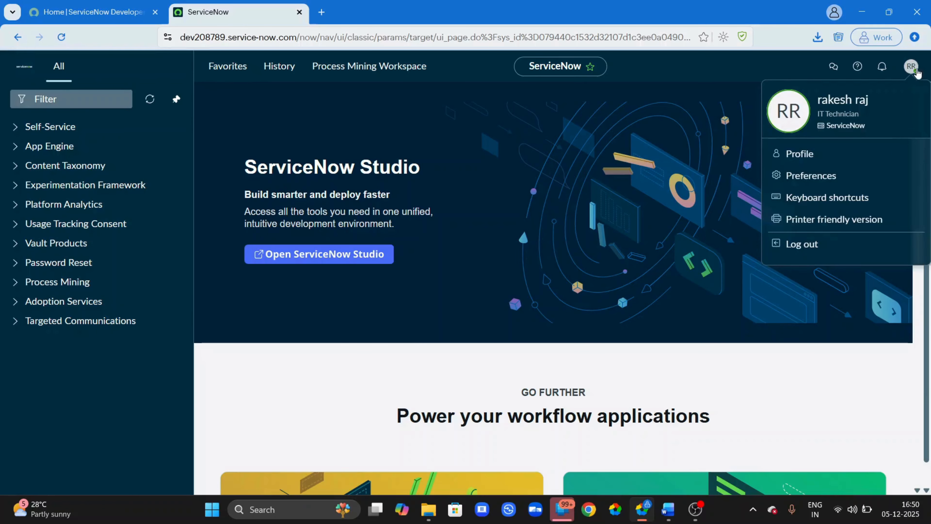
- Log out the limited user, relaunch the developer instance, and verify sign-in with the MFA code
{"action": "left_click", "coordinate": [802, 245]}
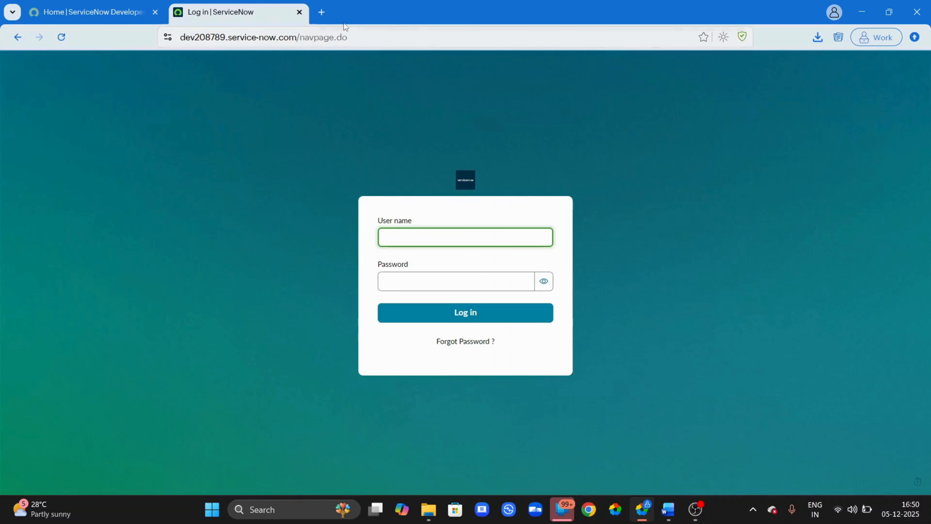
{"action": "left_click", "coordinate": [299, 12]}
{"action": "left_click", "coordinate": [831, 107]}
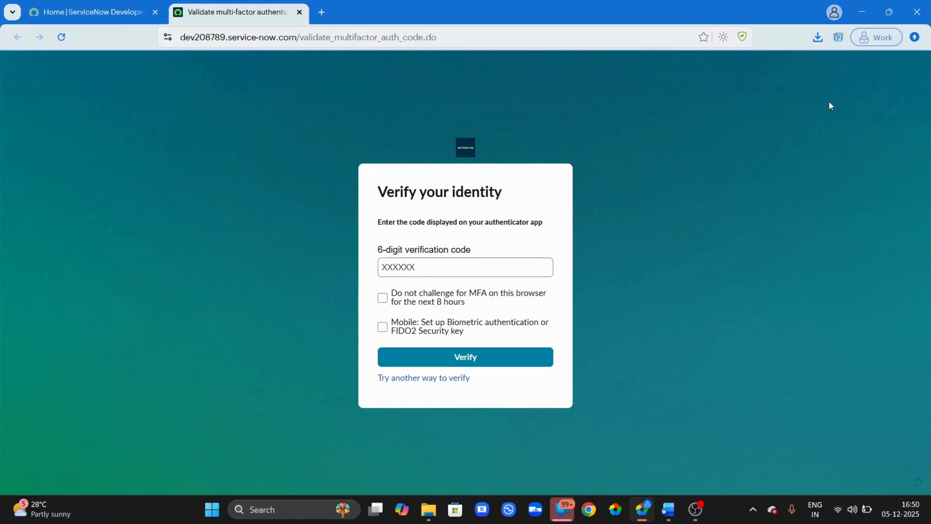
{"action": "left_click", "coordinate": [451, 270]}
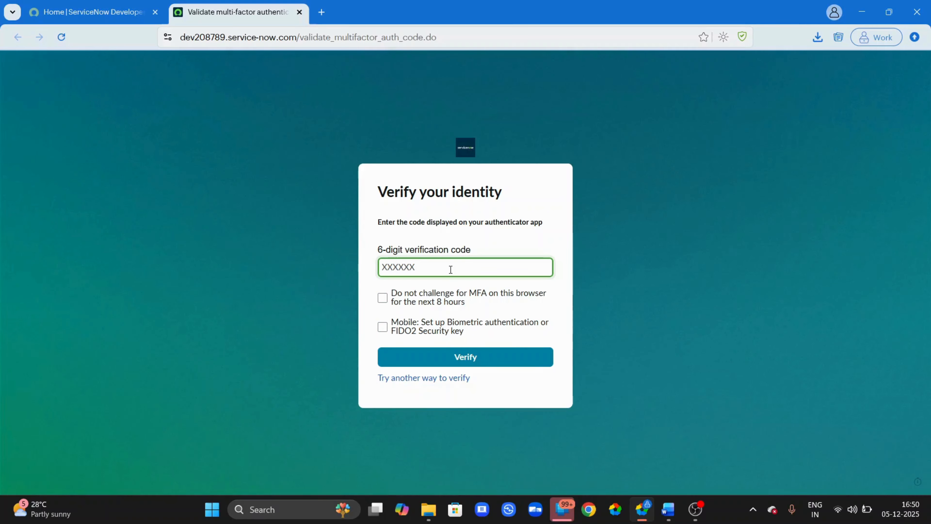
{"action": "left_click", "coordinate": [448, 356]}
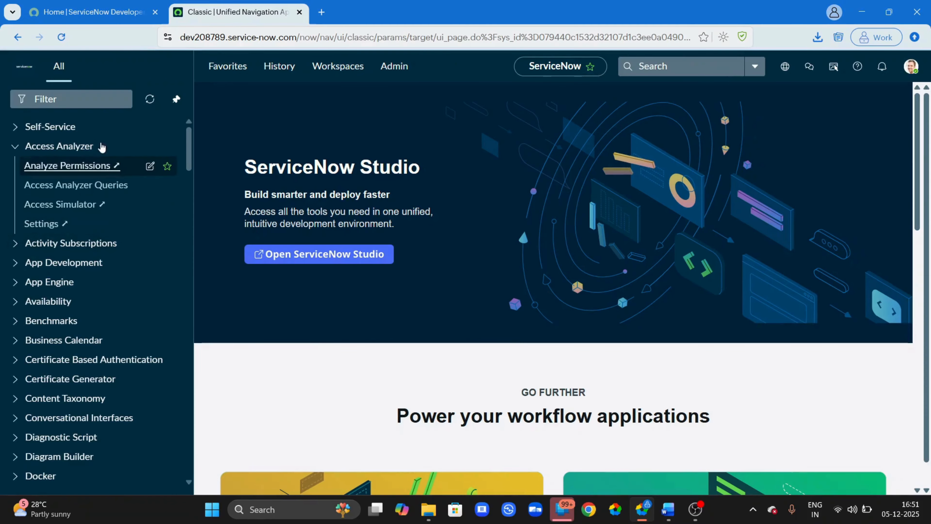
- Filter the admin navigator for 'user admin', open Users, and begin a blank new user record
{"action": "left_click", "coordinate": [102, 104]}
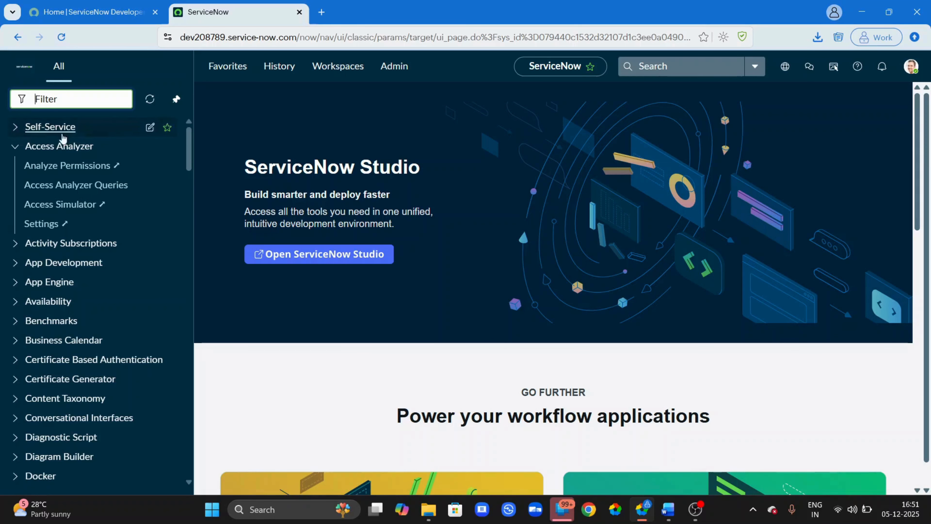
{"action": "left_click", "coordinate": [15, 146]}
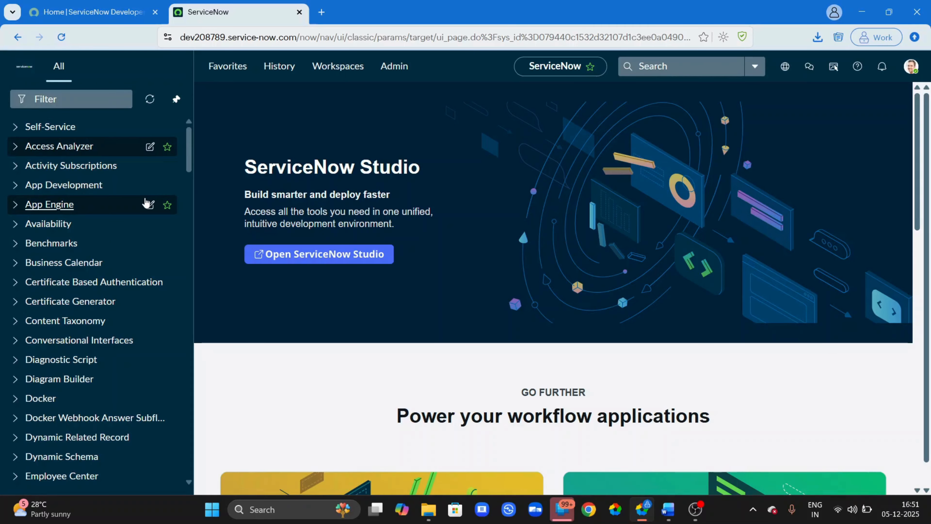
{"action": "scroll", "coordinate": [147, 203], "scroll_direction": "down", "scroll_amount": 10}
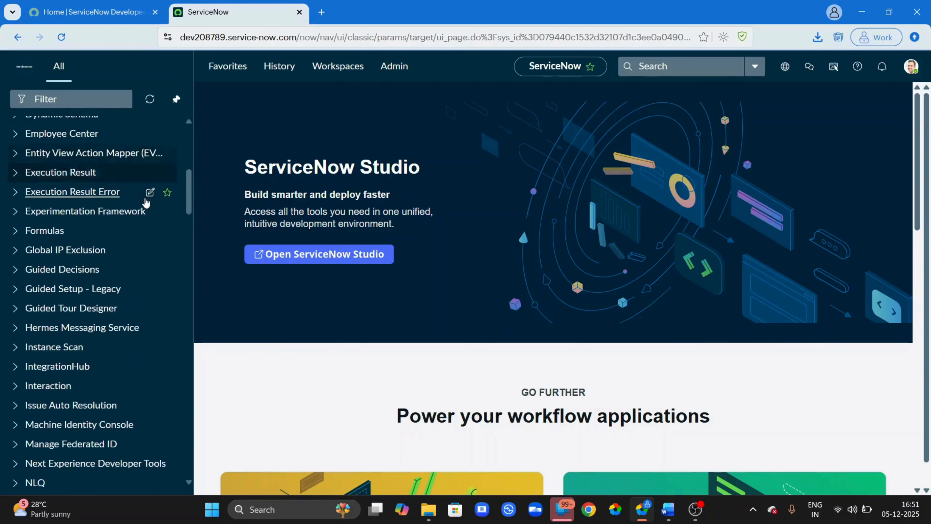
{"action": "scroll", "coordinate": [146, 202], "scroll_direction": "up", "scroll_amount": 10}
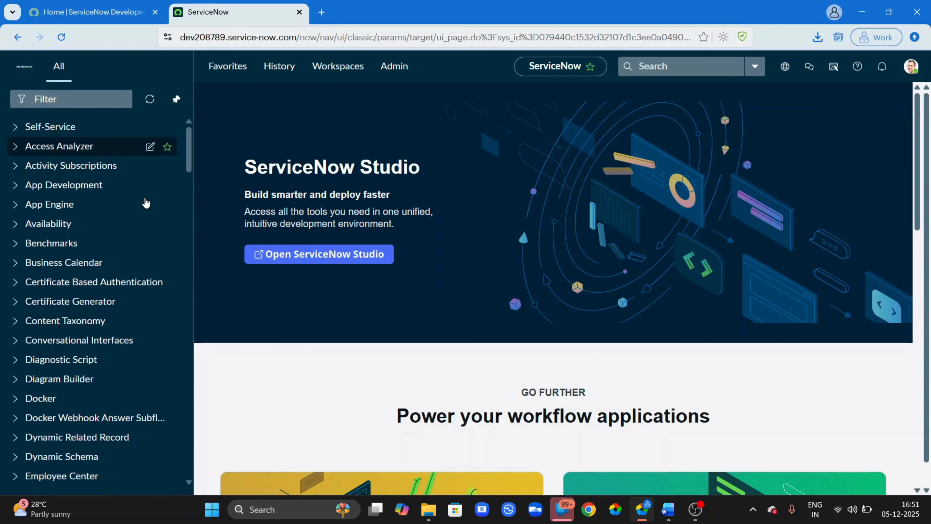
{"action": "left_click", "coordinate": [114, 107]}
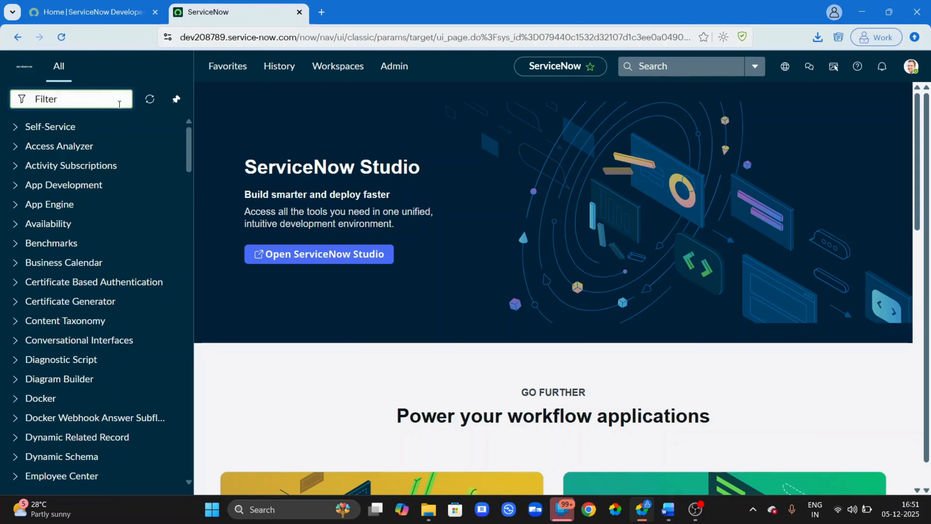
{"action": "type", "text": "user"}
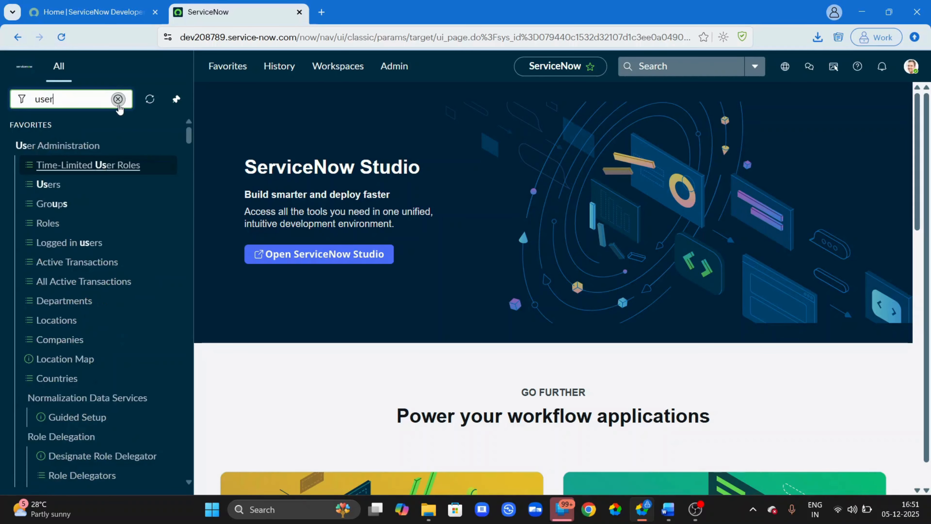
{"action": "type", "text": " admin"}
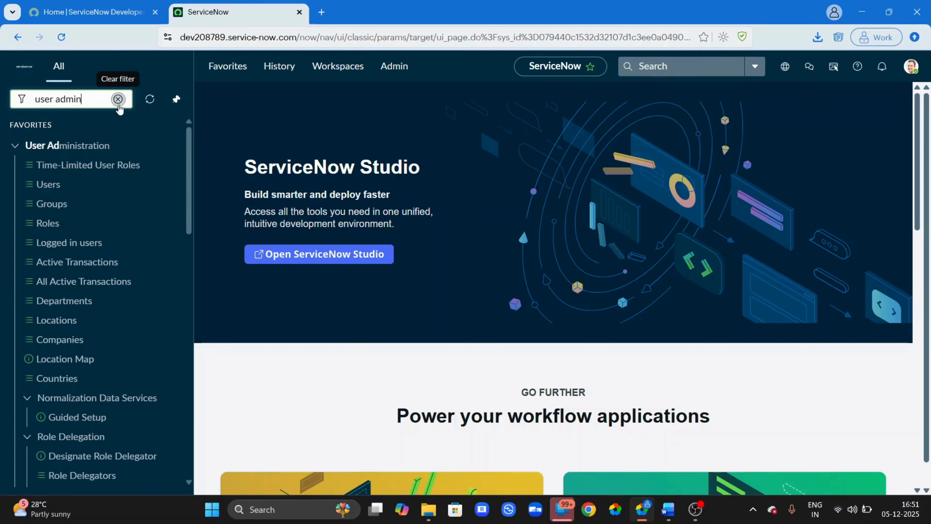
{"action": "left_click", "coordinate": [71, 187]}
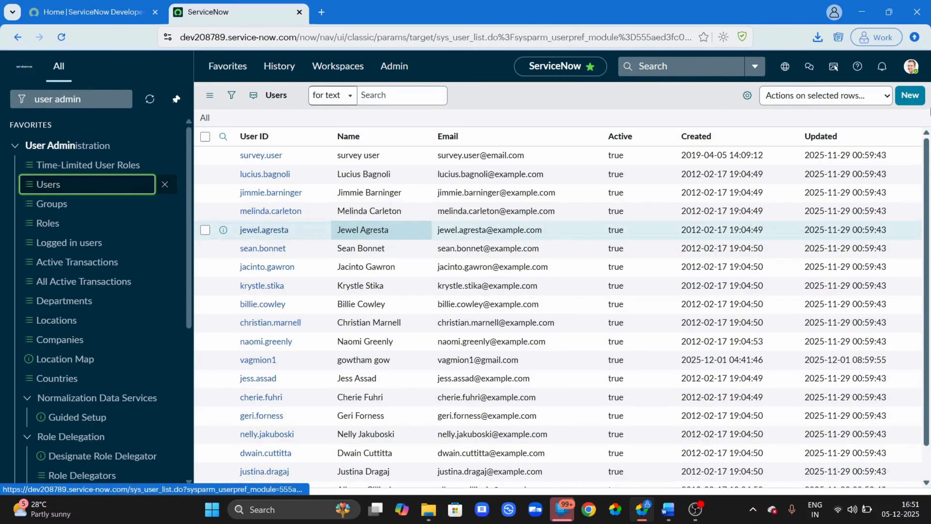
{"action": "left_click", "coordinate": [909, 101]}
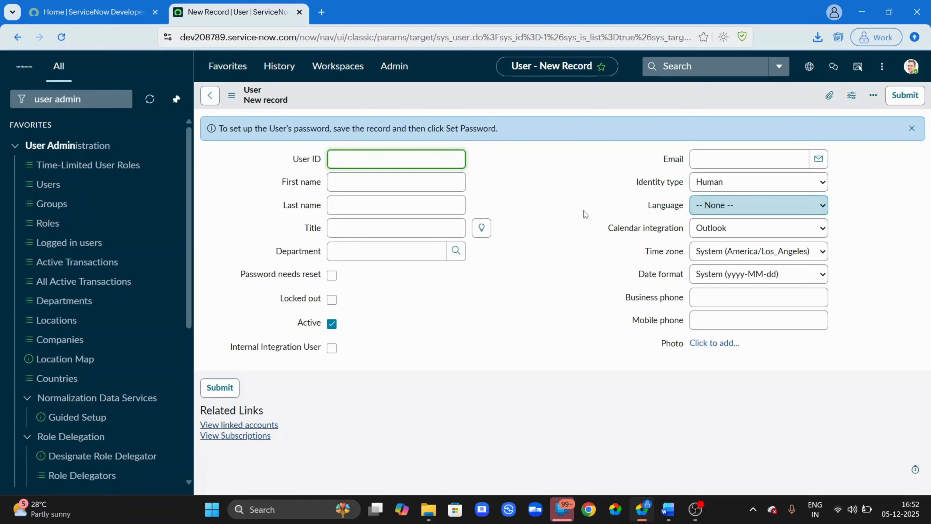
{"action": "left_click_drag", "start_coordinate": [273, 165], "coordinate": [376, 155]}
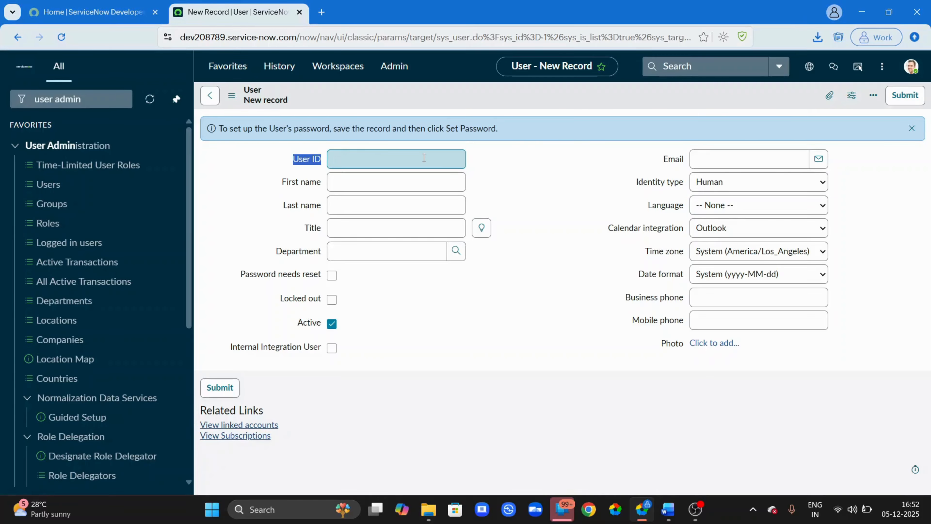
{"action": "left_click", "coordinate": [527, 151]}
{"action": "left_click_drag", "start_coordinate": [527, 151], "coordinate": [329, 162]}
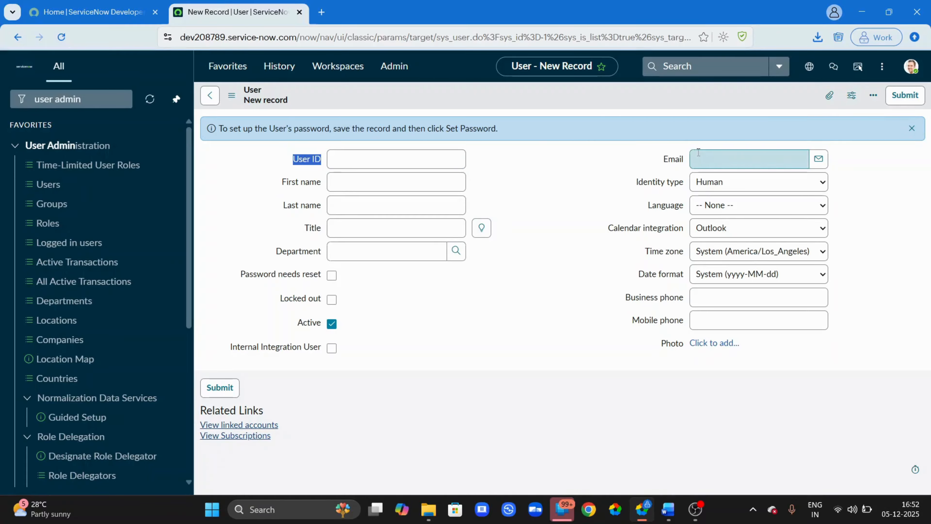
{"action": "double_click", "coordinate": [671, 159]}
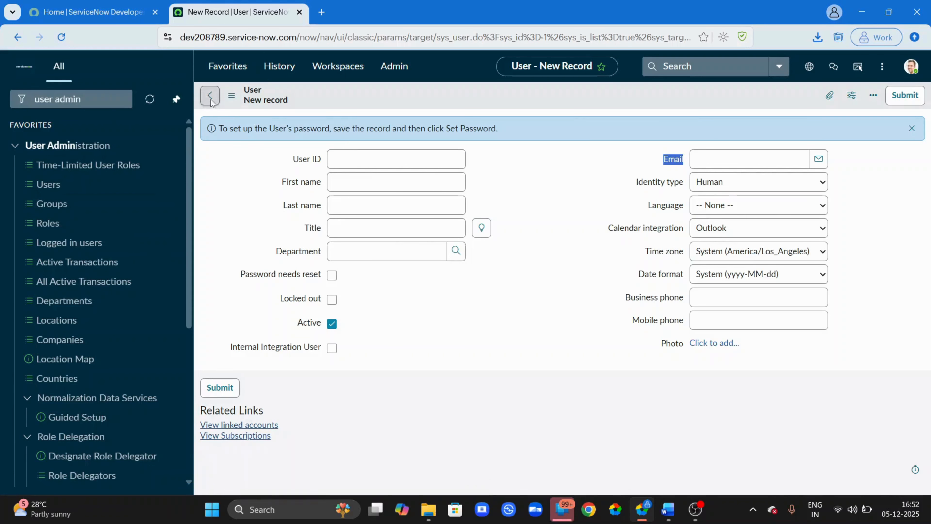
- Return to the Groups list and review App Engine Admins' members, roles and child groups
{"action": "left_click", "coordinate": [73, 184]}
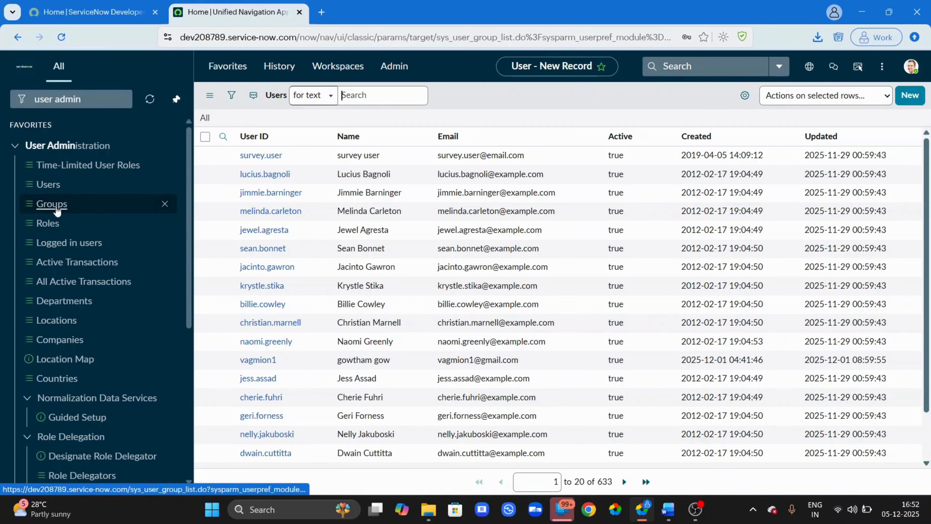
{"action": "left_click", "coordinate": [57, 210]}
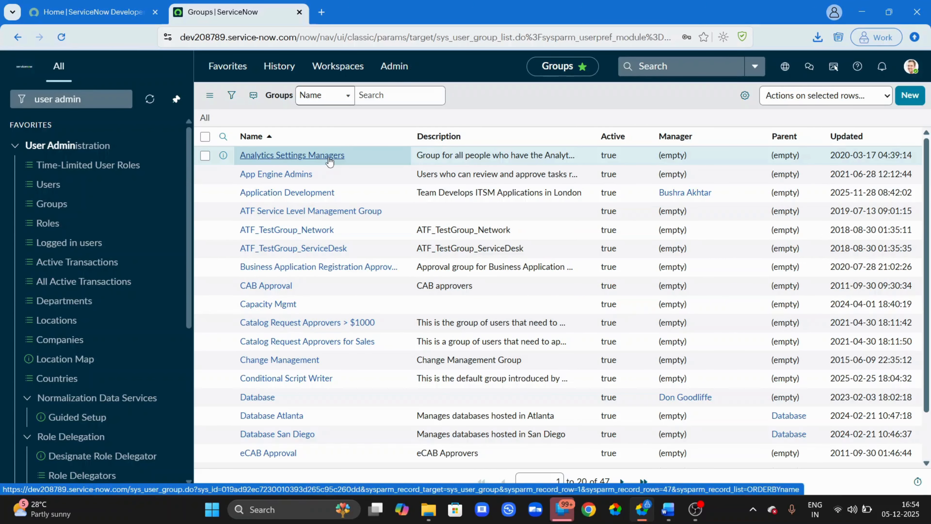
{"action": "left_click", "coordinate": [278, 175]}
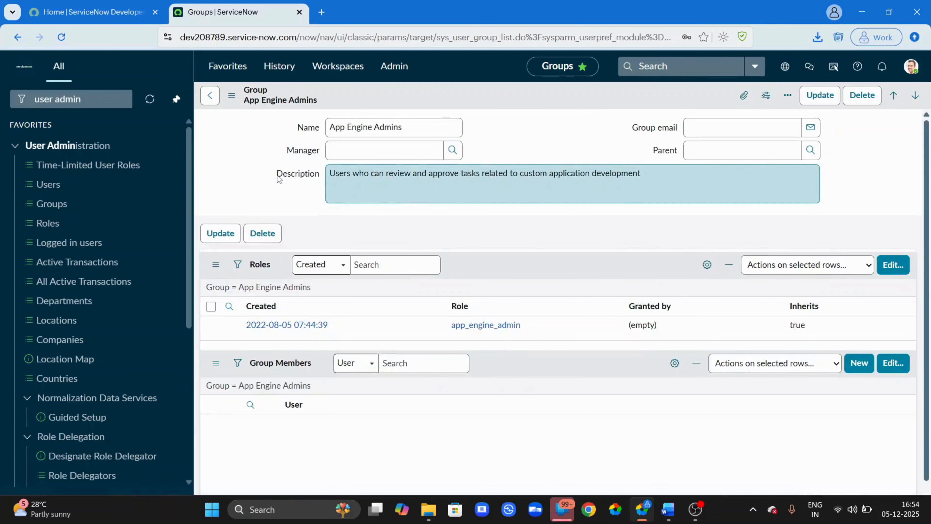
{"action": "left_click", "coordinate": [289, 268]}
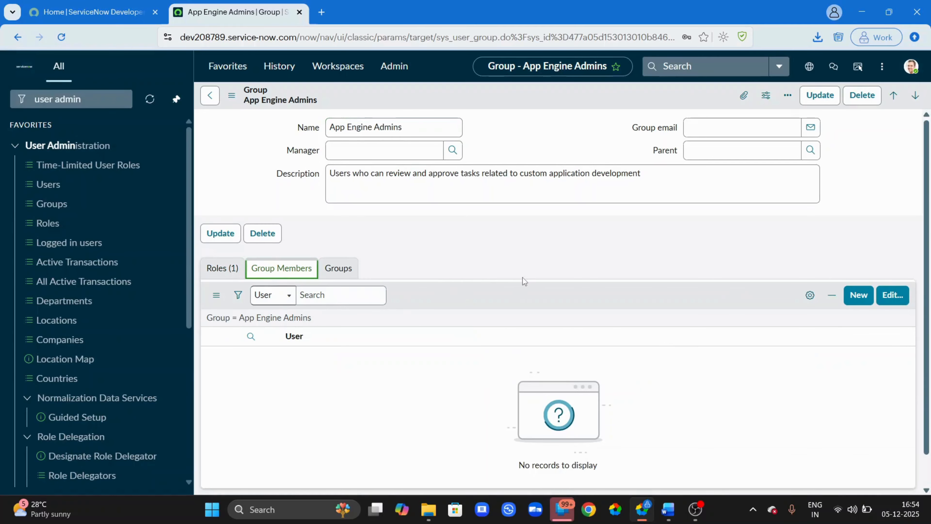
{"action": "left_click", "coordinate": [300, 295]}
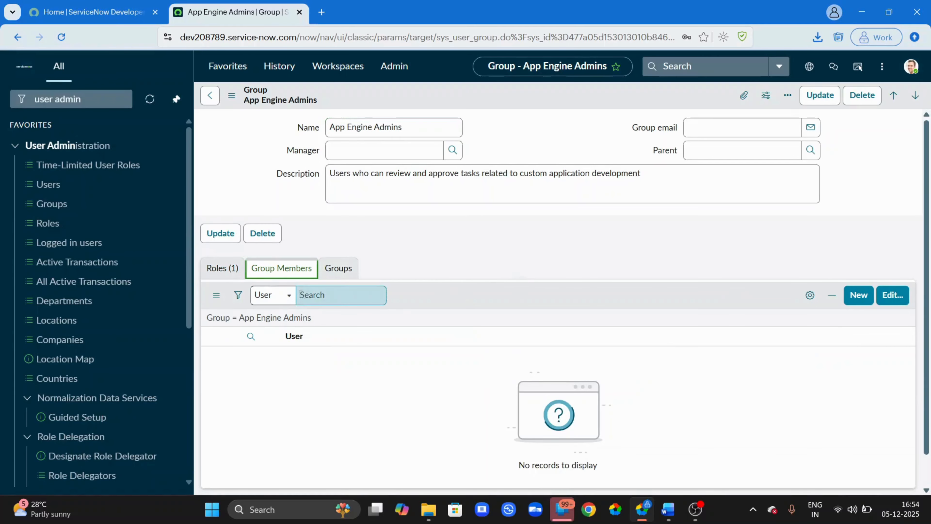
{"action": "left_click", "coordinate": [230, 276]}
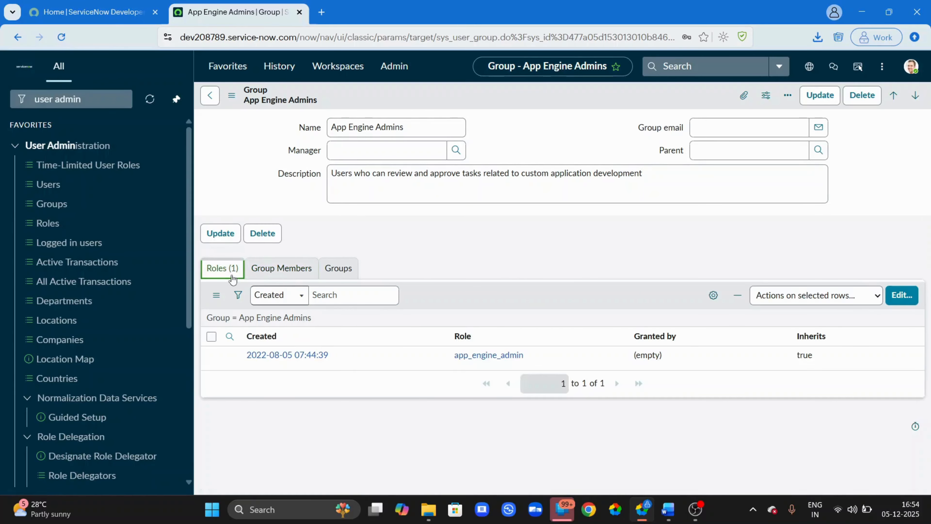
{"action": "left_click", "coordinate": [334, 270]}
- Review the six members of Application Development, then return to the Groups list
{"action": "left_click", "coordinate": [211, 96]}
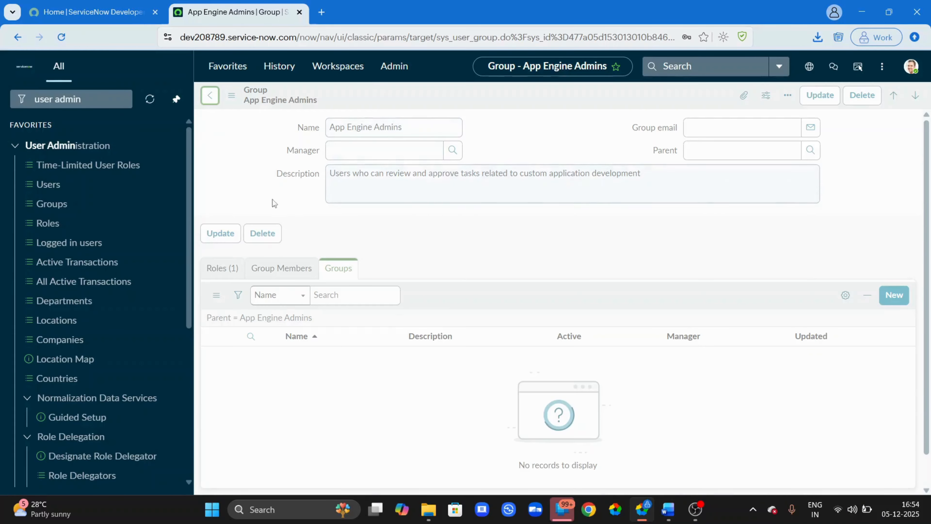
{"action": "left_click", "coordinate": [278, 195]}
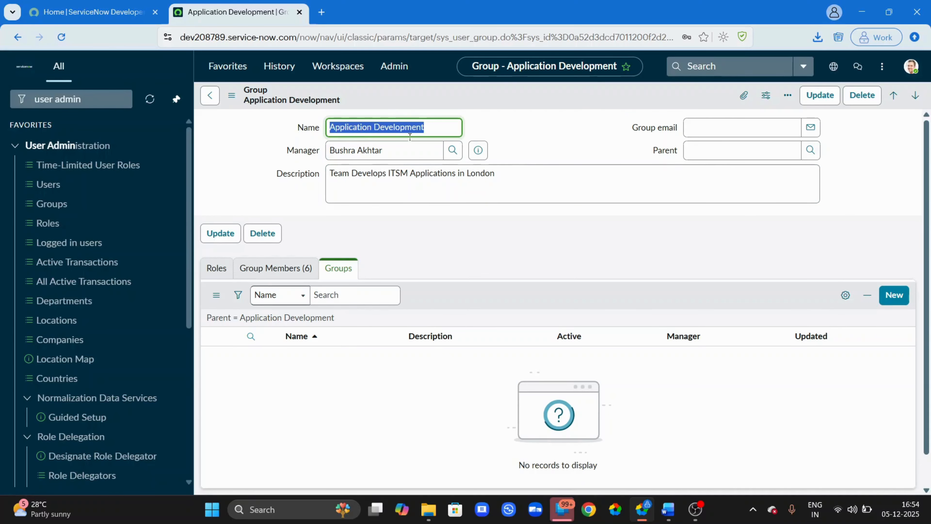
{"action": "left_click", "coordinate": [288, 269]}
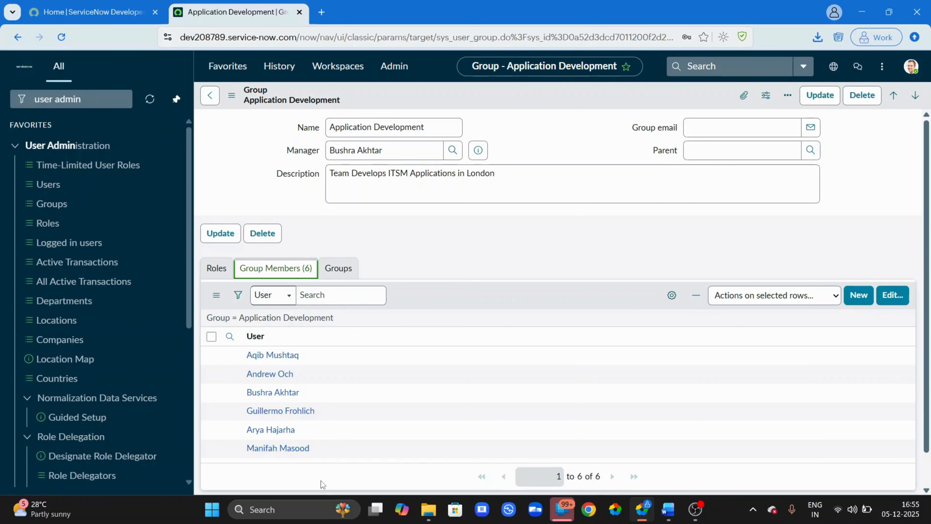
{"action": "left_click", "coordinate": [210, 99]}
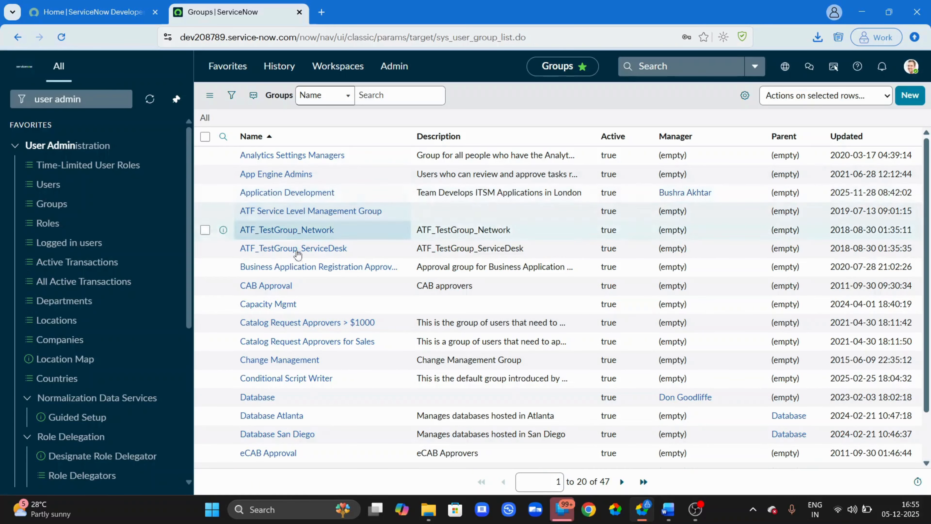
- Start a new group named 'Servicenow Dev Team' and fill in the team's group email
{"action": "left_click", "coordinate": [907, 98]}
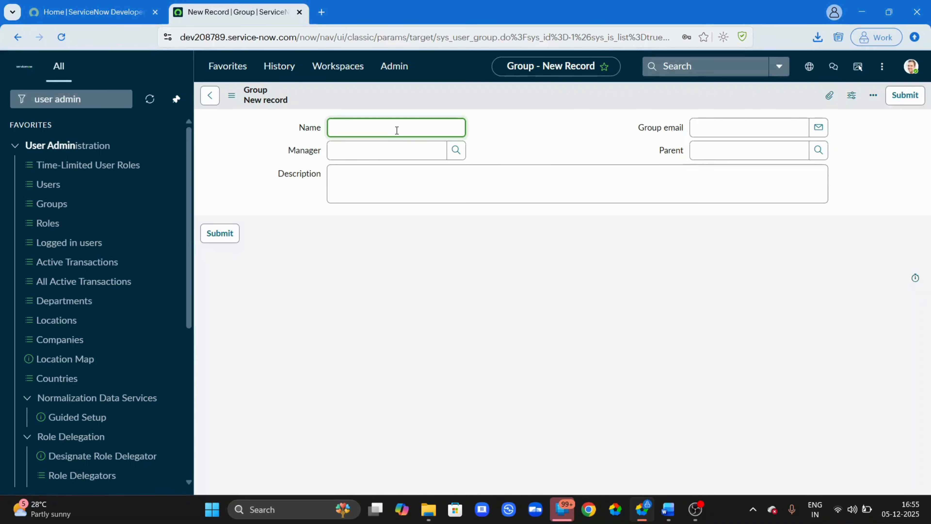
{"action": "type", "text": "servicenow Dev Team"}
{"action": "key", "text": "BackSpace"}
{"action": "type", "text": "S"}
{"action": "left_click", "coordinate": [818, 127]}
{"action": "left_click", "coordinate": [744, 128]}
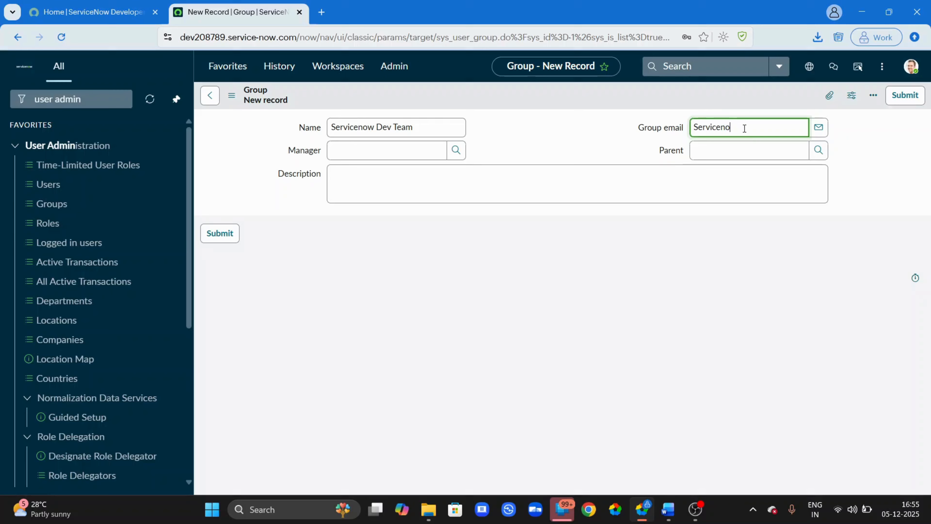
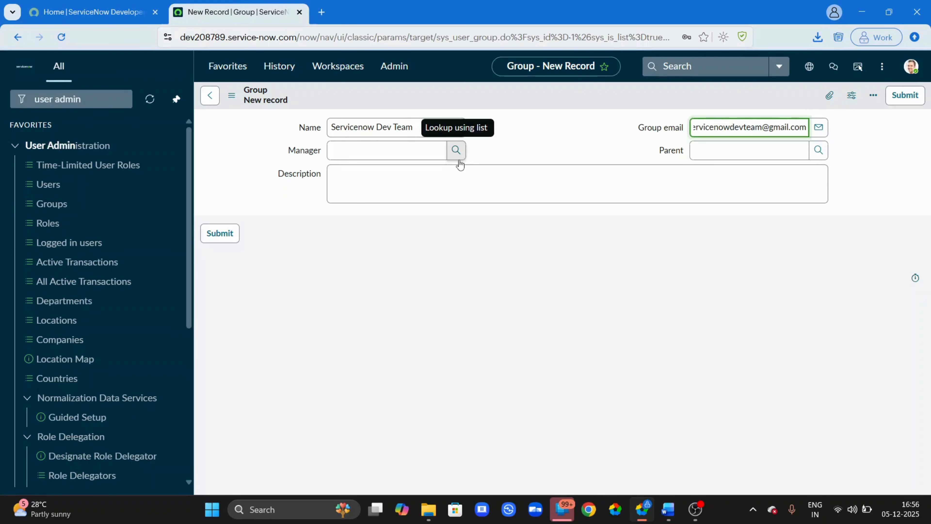
- Choose a group manager and enter the description 'This tem works on servicenow development'
{"action": "left_click", "coordinate": [456, 150]}
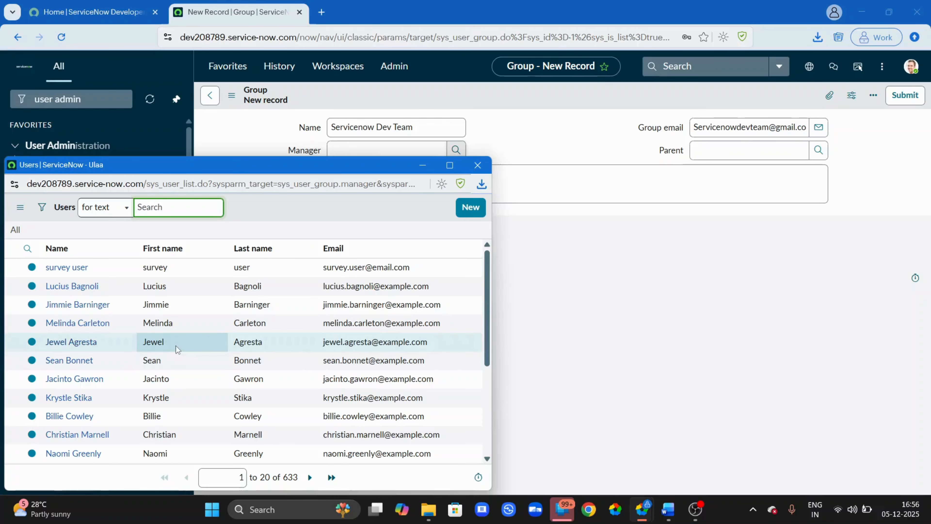
{"action": "left_click", "coordinate": [52, 312]}
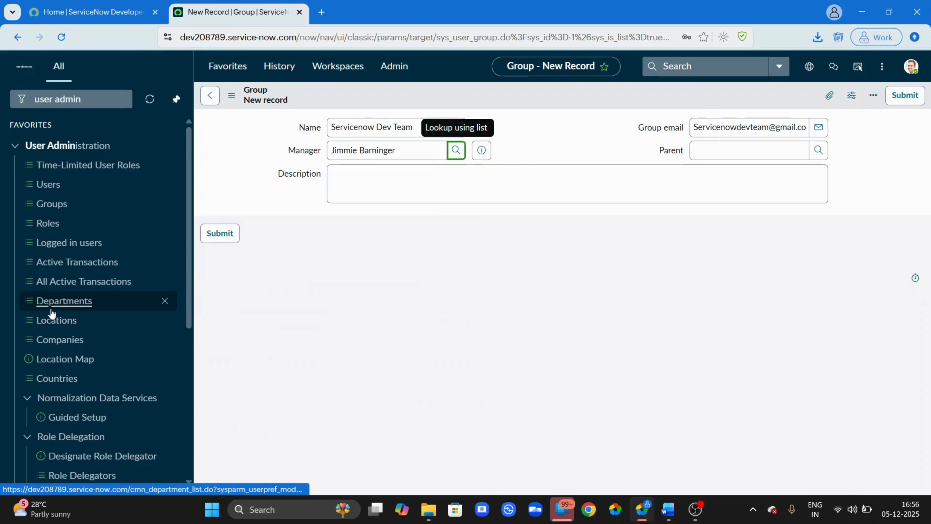
{"action": "left_click", "coordinate": [386, 172]}
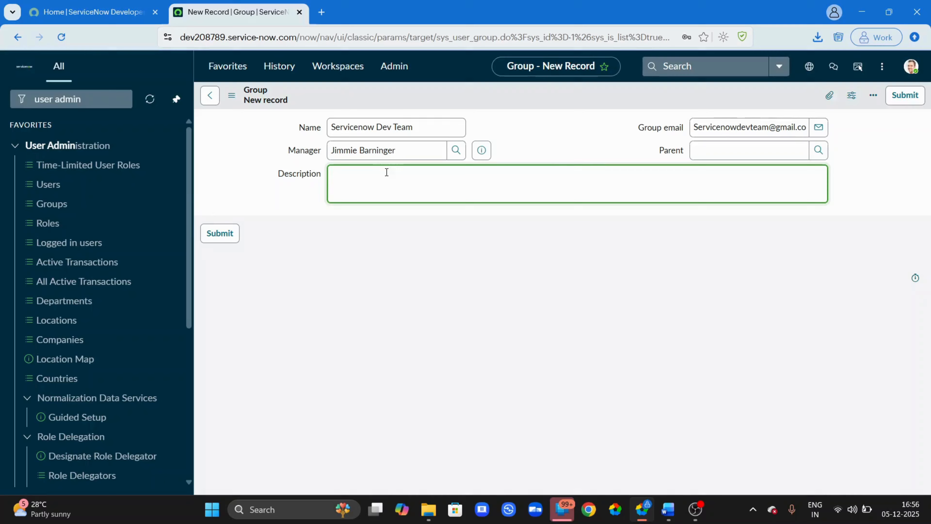
{"action": "type", "text": "This tem works on servi"}
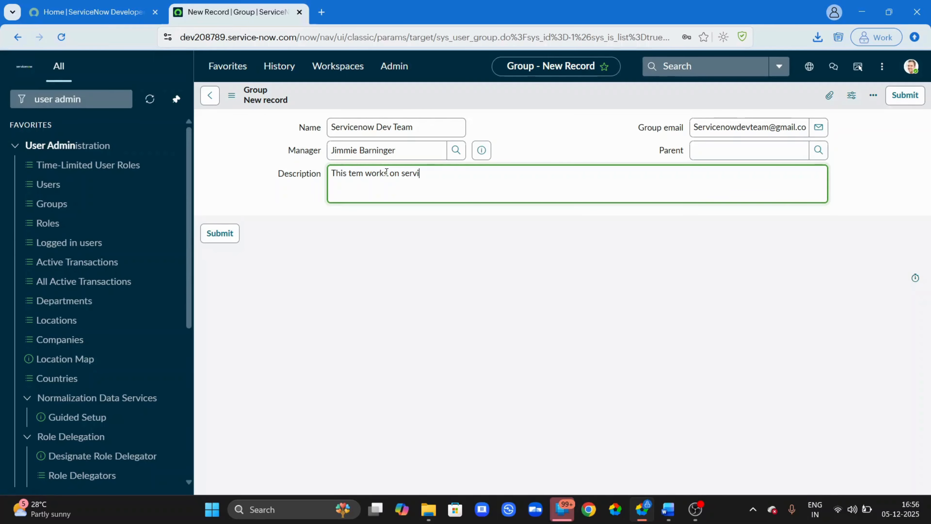
{"action": "type", "text": "cenow development"}
- Leave the Parent group empty and submit the new group
{"action": "left_click", "coordinate": [818, 151]}
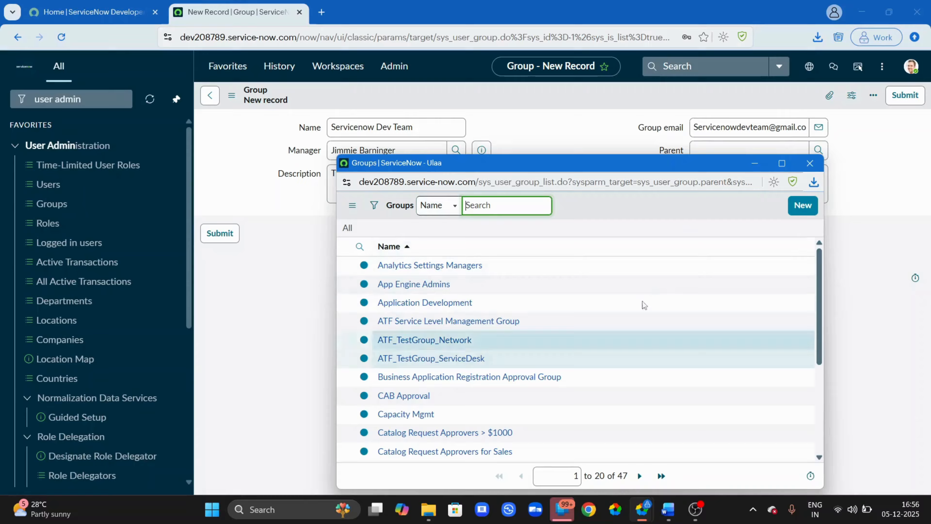
{"action": "left_click", "coordinate": [810, 163]}
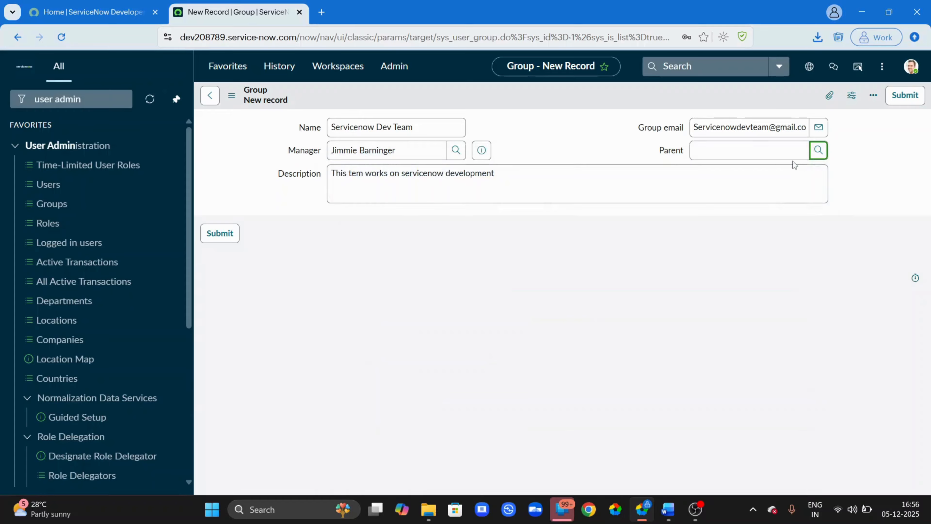
{"action": "left_click", "coordinate": [216, 242]}
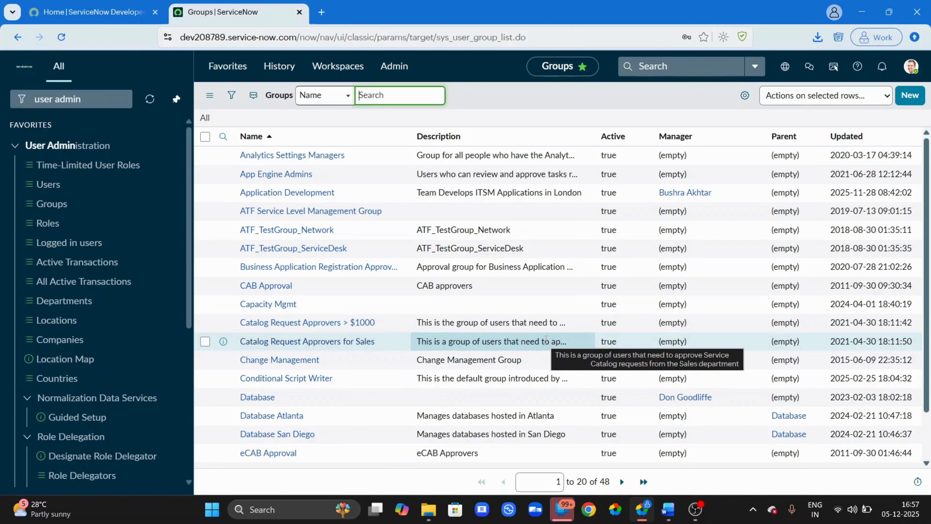
- Search groups by any text for 'servicenow dev team' and open the Servicenow Dev Team record
{"action": "left_click", "coordinate": [344, 106]}
{"action": "left_click", "coordinate": [332, 112]}
{"action": "left_click", "coordinate": [402, 92]}
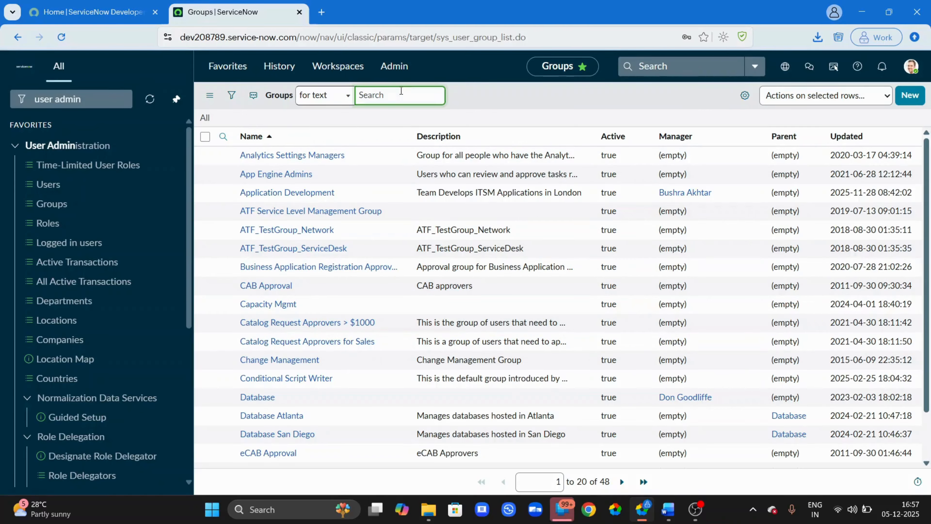
{"action": "type", "text": "servicenow dev team"}
{"action": "key", "text": "Return"}
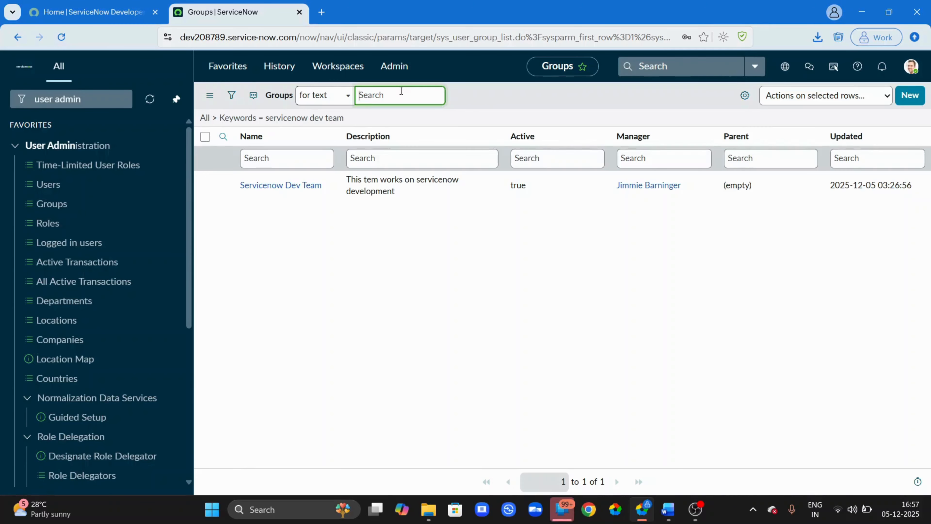
{"action": "left_click", "coordinate": [274, 185]}
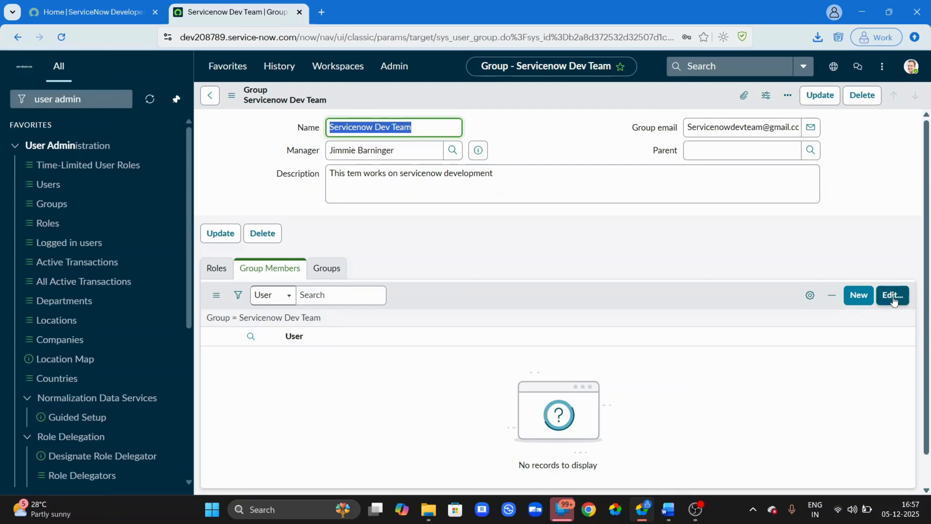
{"action": "left_click", "coordinate": [862, 303]}
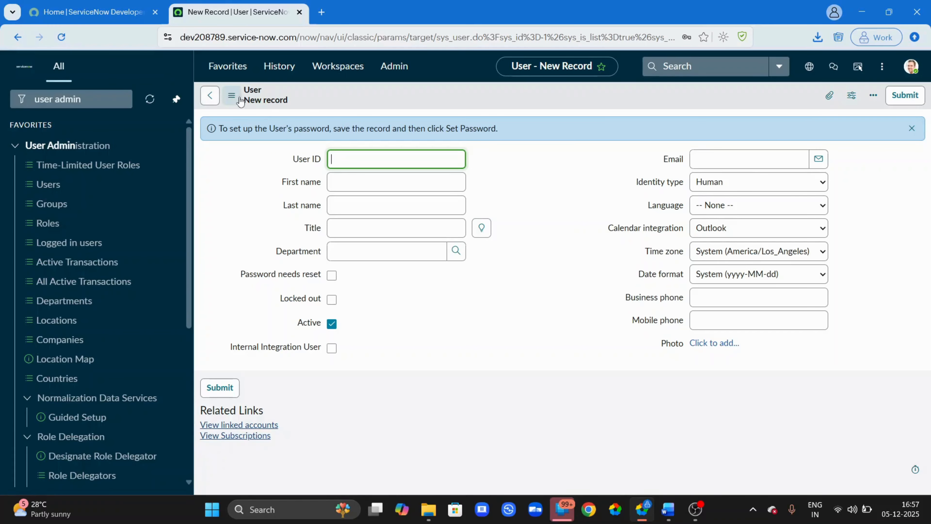
{"action": "left_click", "coordinate": [208, 98]}
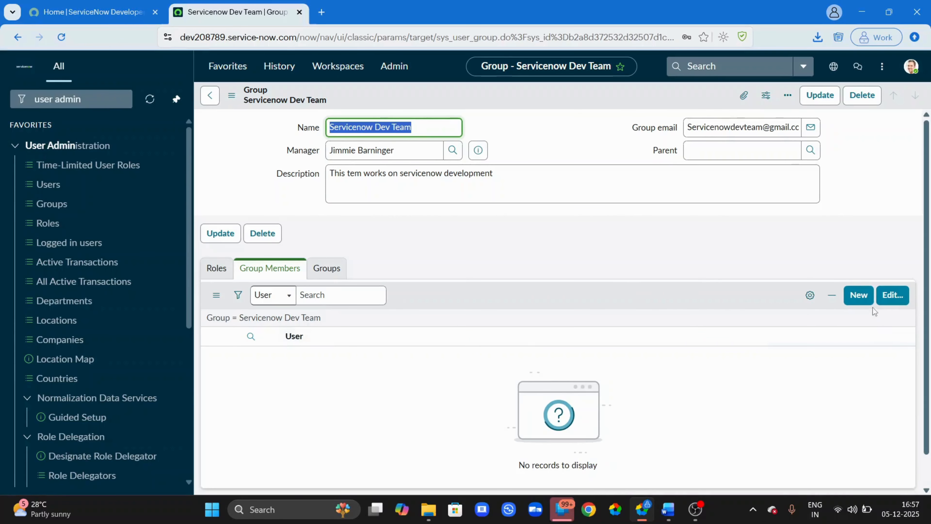
{"action": "left_click", "coordinate": [859, 295]}
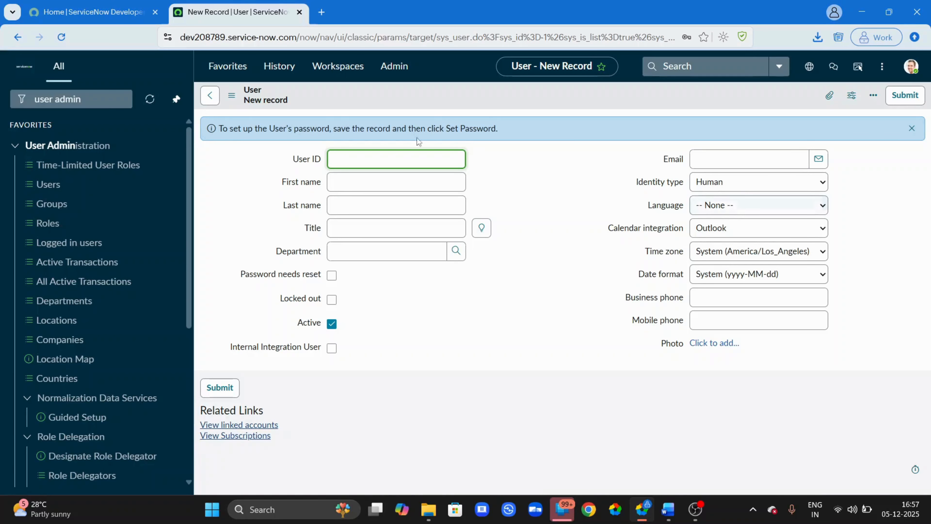
{"action": "left_click", "coordinate": [209, 93]}
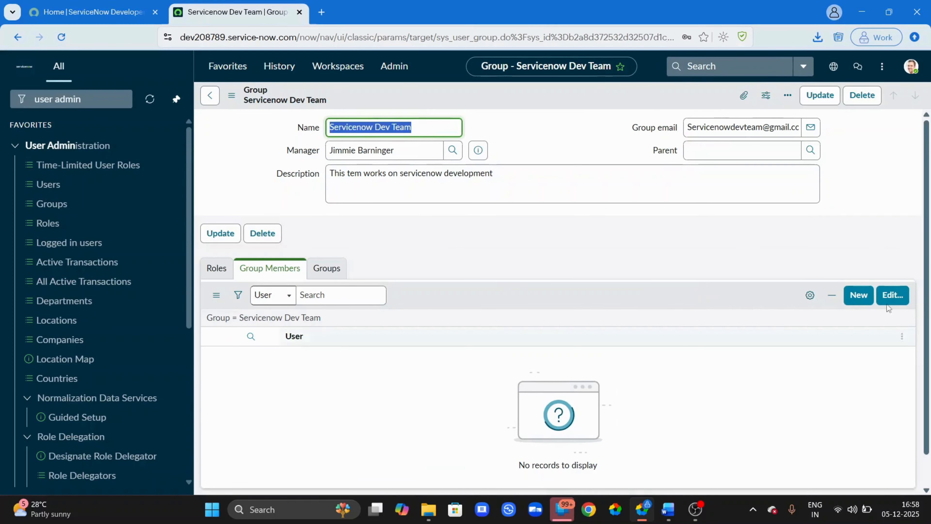
- Add the first available user and the user filtered by 'rakes' to the group members
{"action": "left_click", "coordinate": [897, 299]}
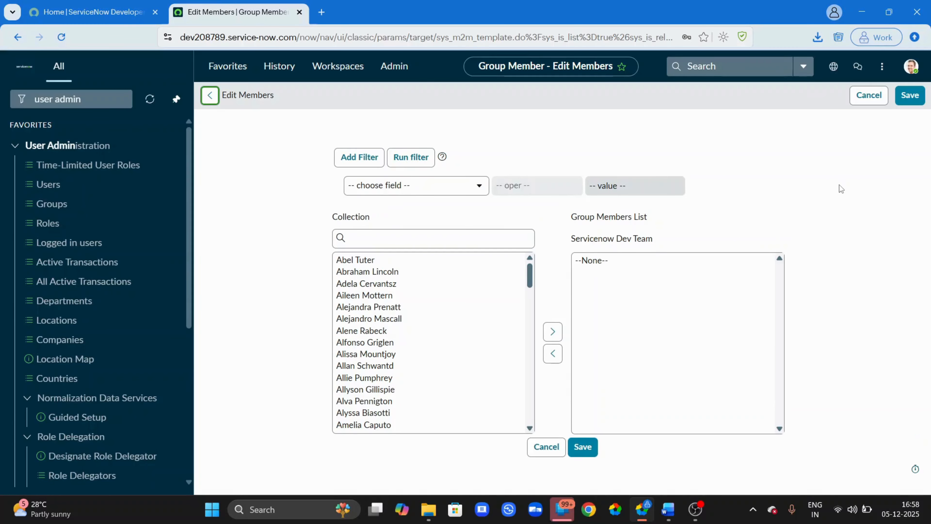
{"action": "left_click", "coordinate": [361, 261]}
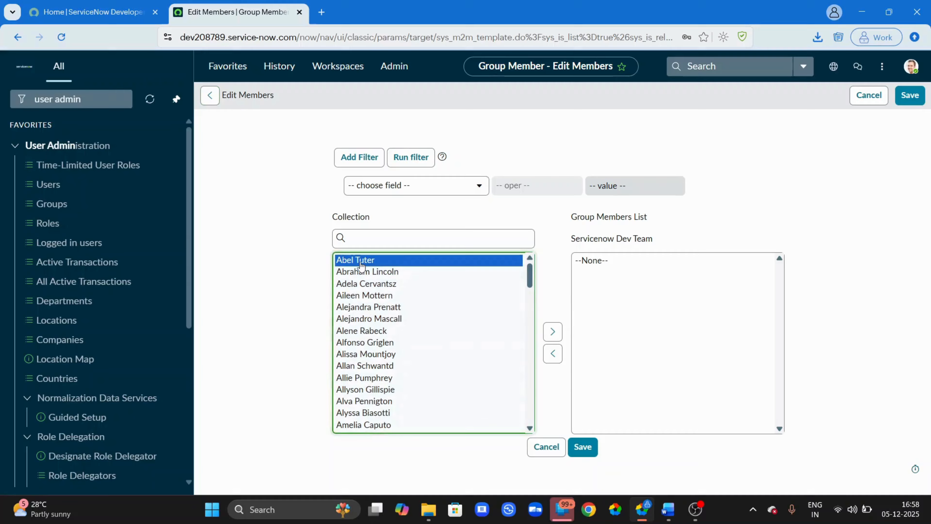
{"action": "left_click", "coordinate": [541, 333]}
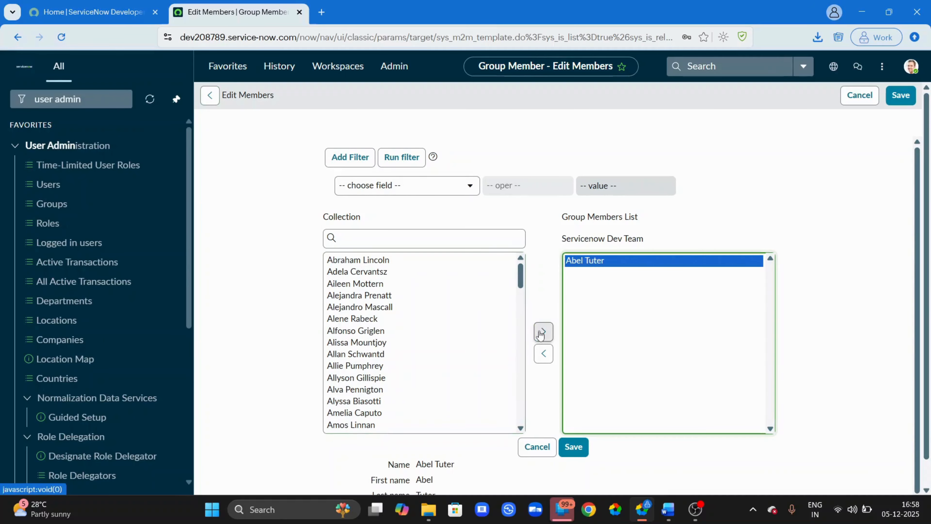
{"action": "left_click", "coordinate": [410, 237]}
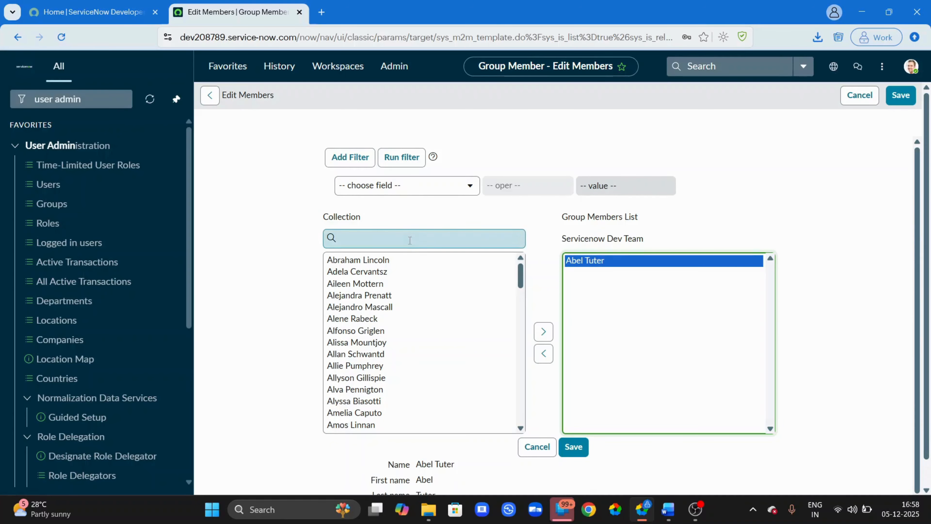
{"action": "type", "text": "rakes"}
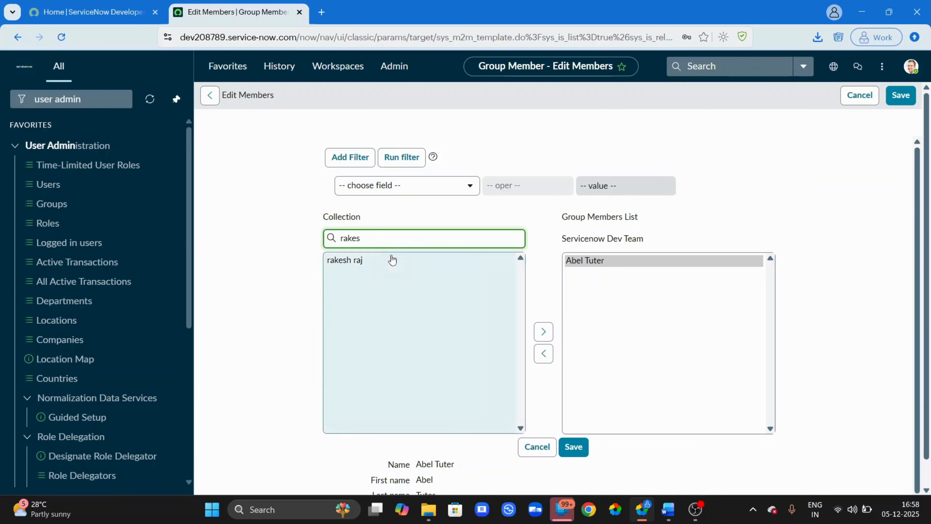
{"action": "left_click", "coordinate": [352, 261]}
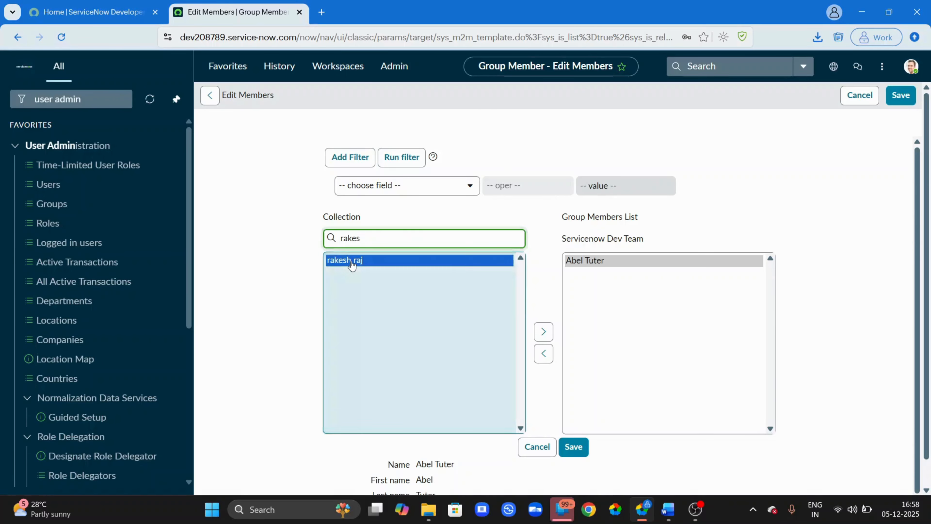
{"action": "left_click", "coordinate": [544, 331]}
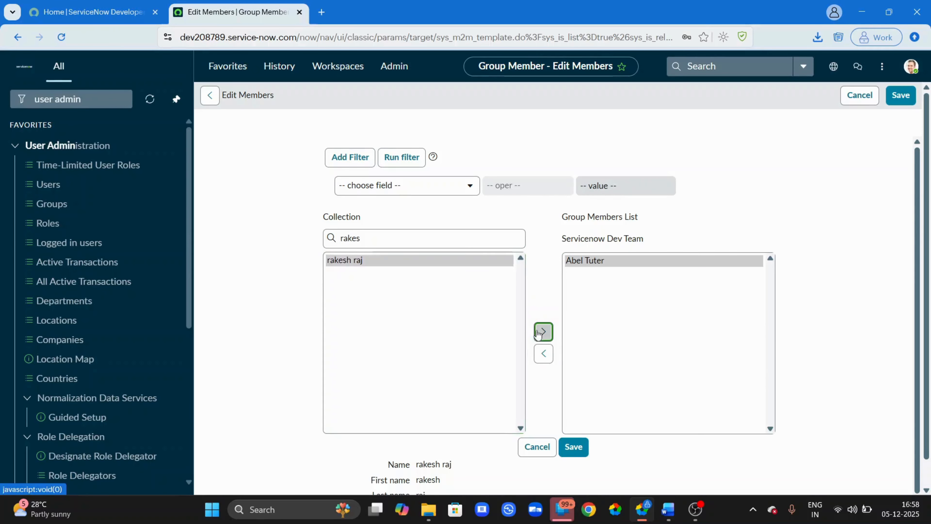
- Clear the filter, add two more users, and save the four members
{"action": "double_click", "coordinate": [406, 241]}
{"action": "key", "text": "BackSpace"}
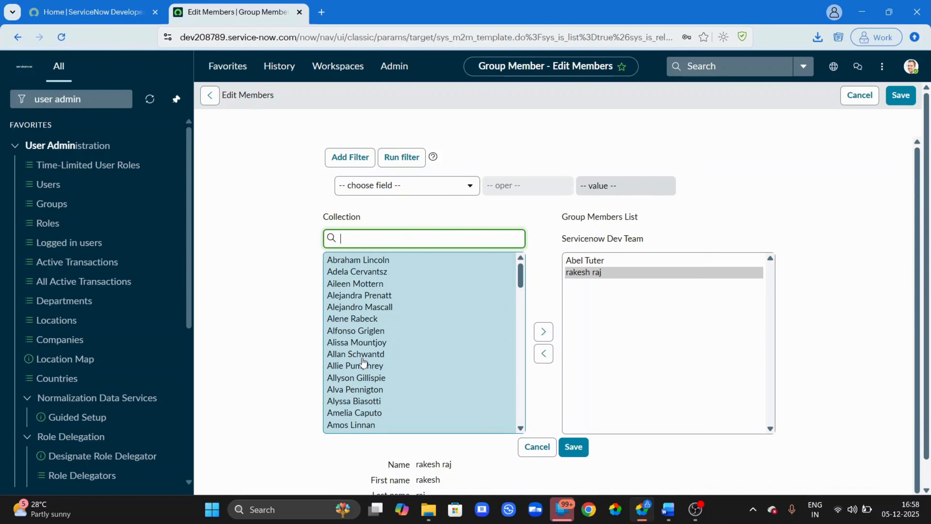
{"action": "left_click", "coordinate": [362, 355]}
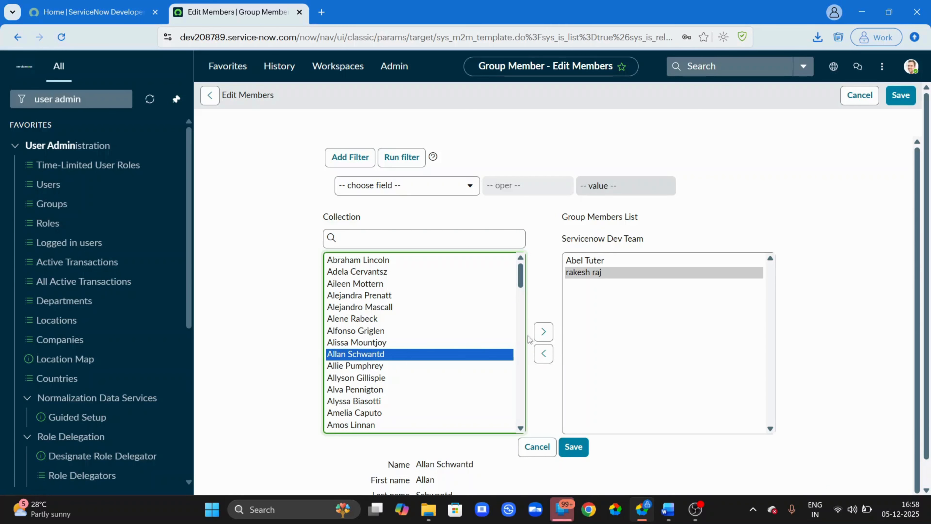
{"action": "left_click", "coordinate": [544, 333]}
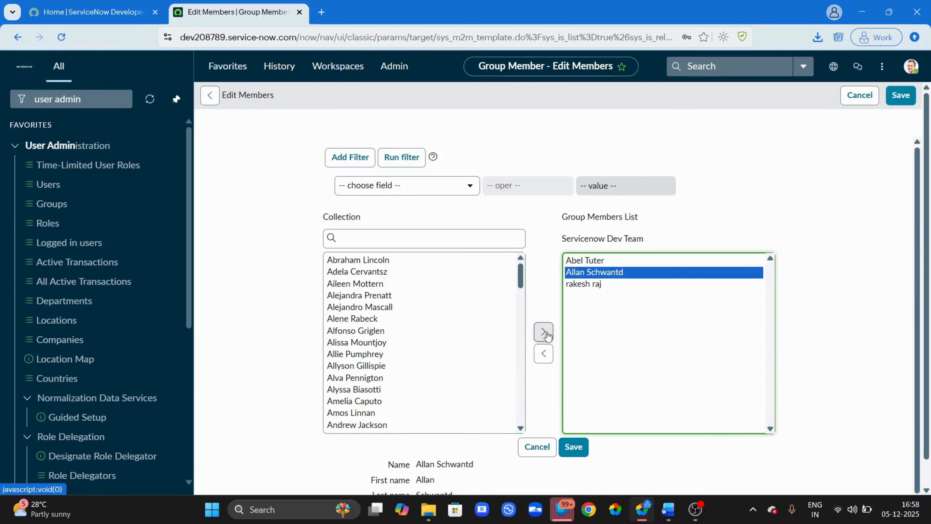
{"action": "left_click", "coordinate": [339, 426]}
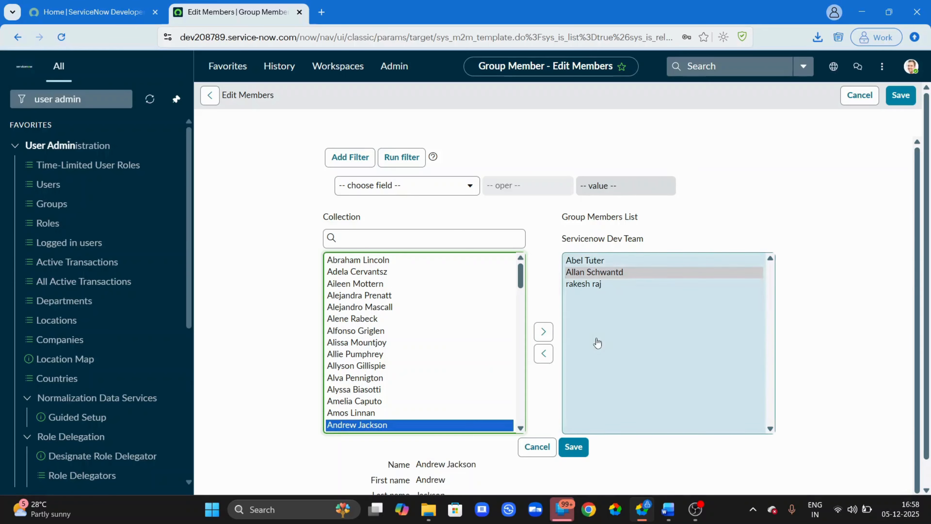
{"action": "left_click", "coordinate": [543, 332]}
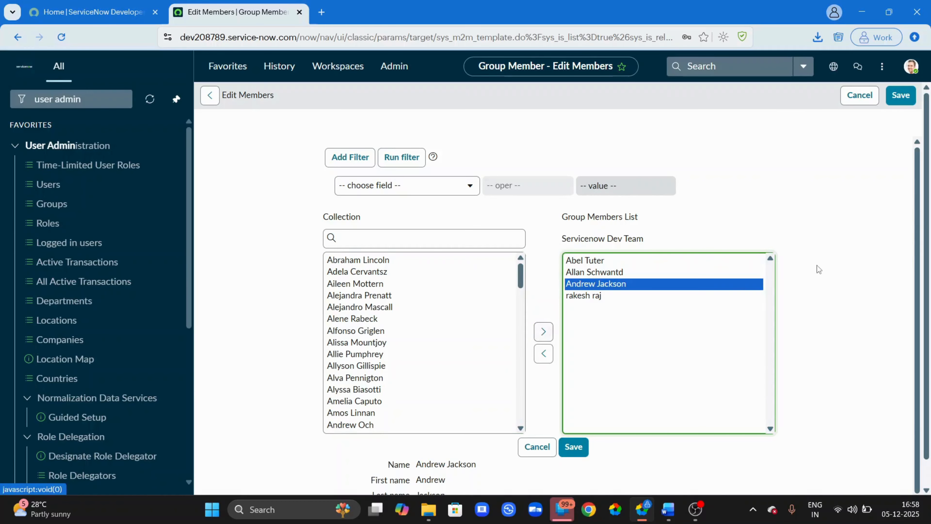
{"action": "left_click", "coordinate": [828, 265]}
{"action": "left_click", "coordinate": [575, 448]}
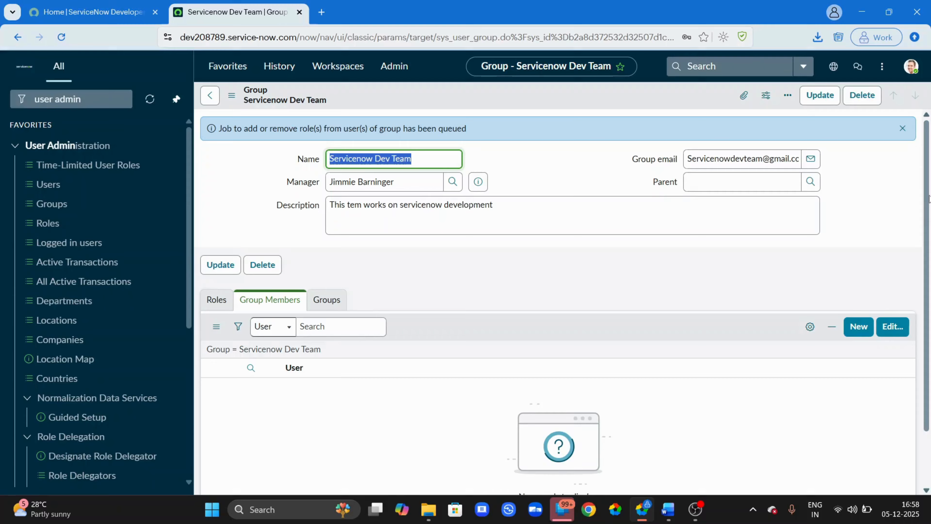
- Browse the group form's child groups and member list tabs, then reopen the member editor
{"action": "scroll", "coordinate": [926, 200], "scroll_direction": "down", "scroll_amount": 2}
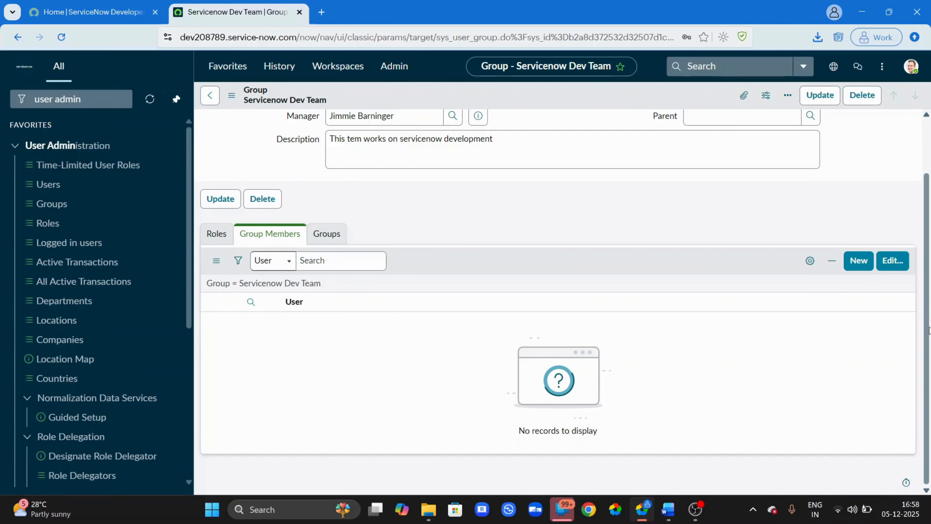
{"action": "scroll", "coordinate": [430, 243], "scroll_direction": "up", "scroll_amount": 2}
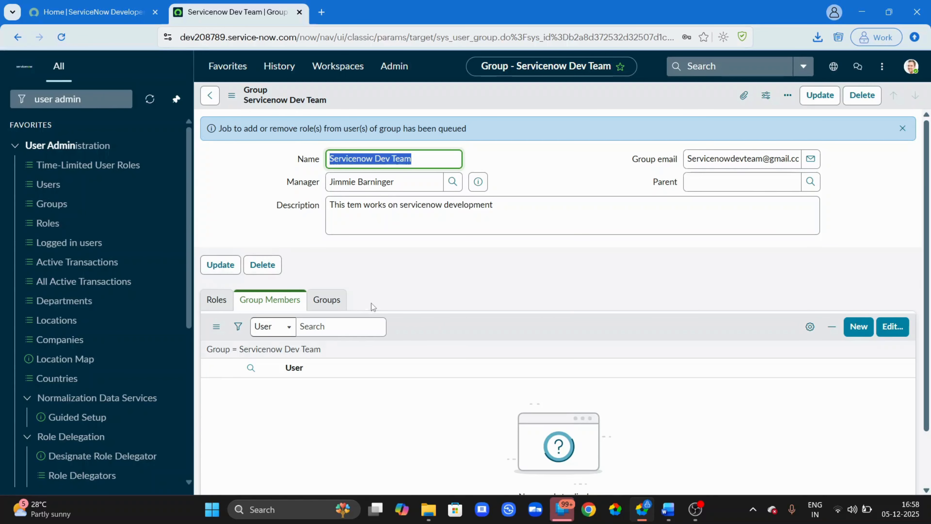
{"action": "left_click", "coordinate": [334, 306]}
{"action": "left_click", "coordinate": [290, 305]}
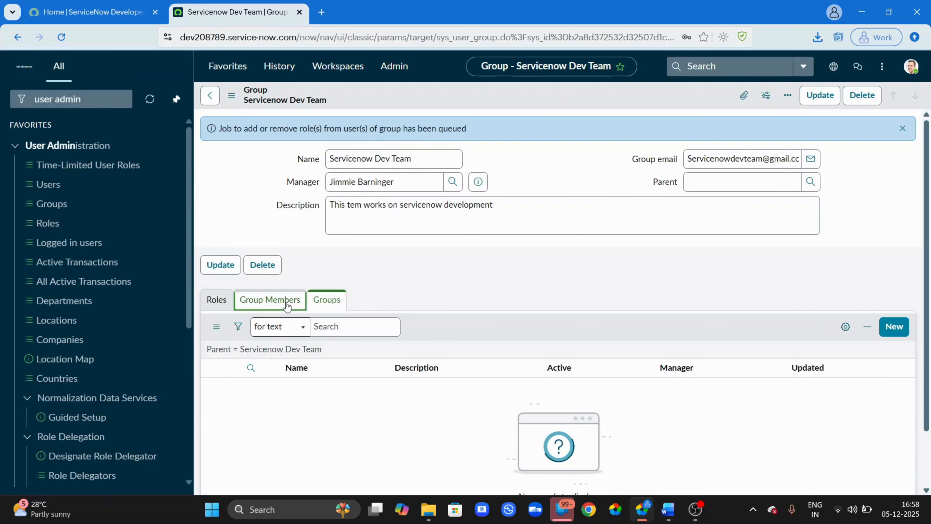
{"action": "left_click", "coordinate": [315, 330]}
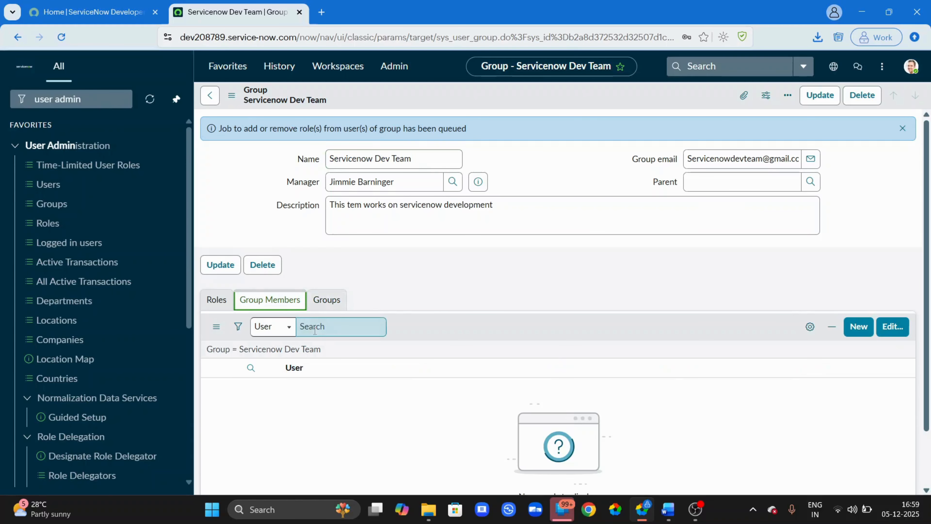
{"action": "left_click", "coordinate": [277, 330]}
{"action": "left_click", "coordinate": [277, 332]}
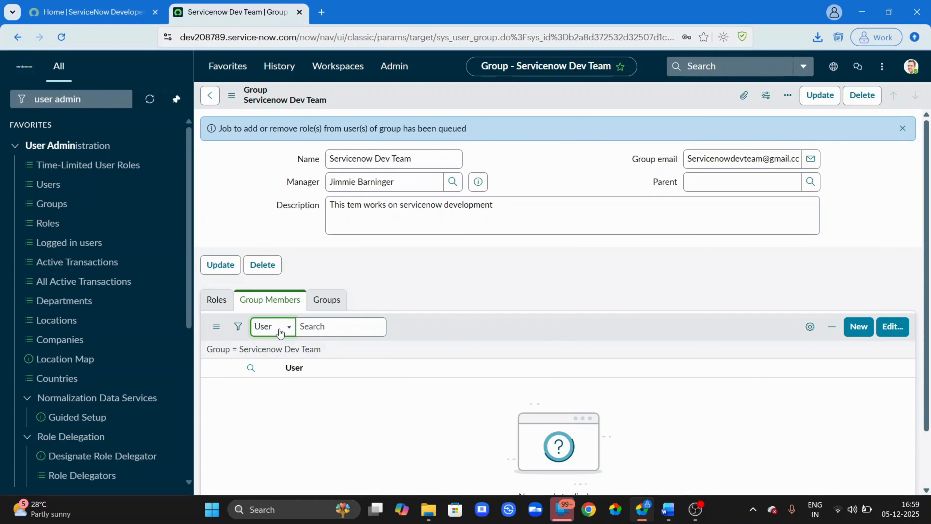
{"action": "left_click", "coordinate": [900, 332]}
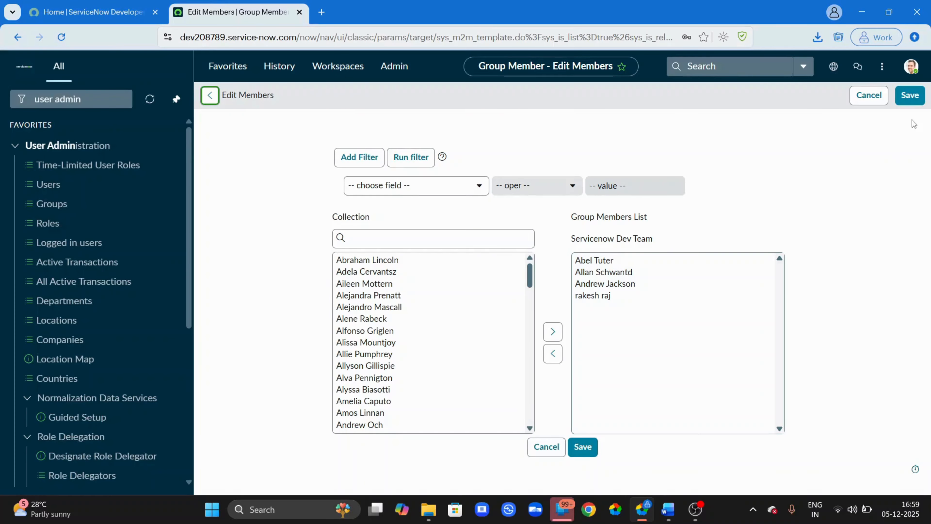
- Save the four-member list and return to the Servicenow Dev Team form
{"action": "left_click", "coordinate": [912, 97]}
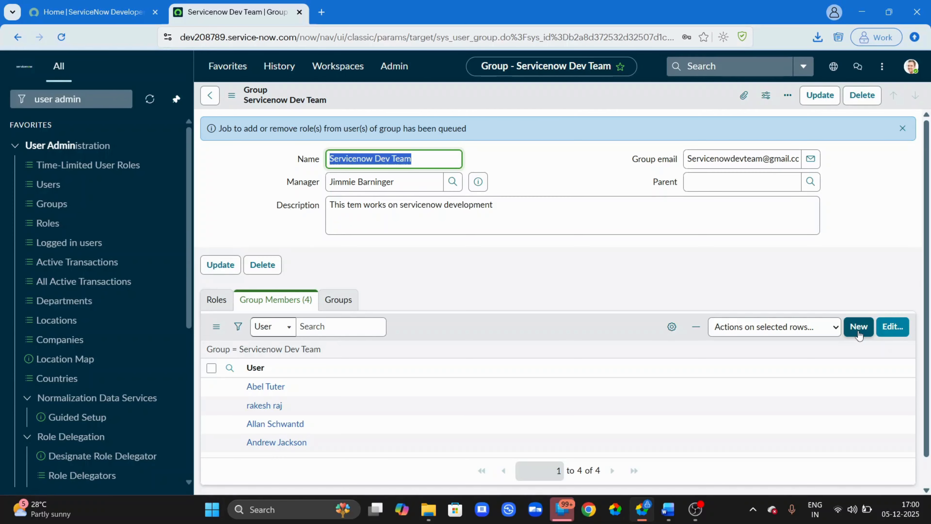
- Recheck and save the four members, then view the group's still-empty Roles list
{"action": "left_click", "coordinate": [884, 331]}
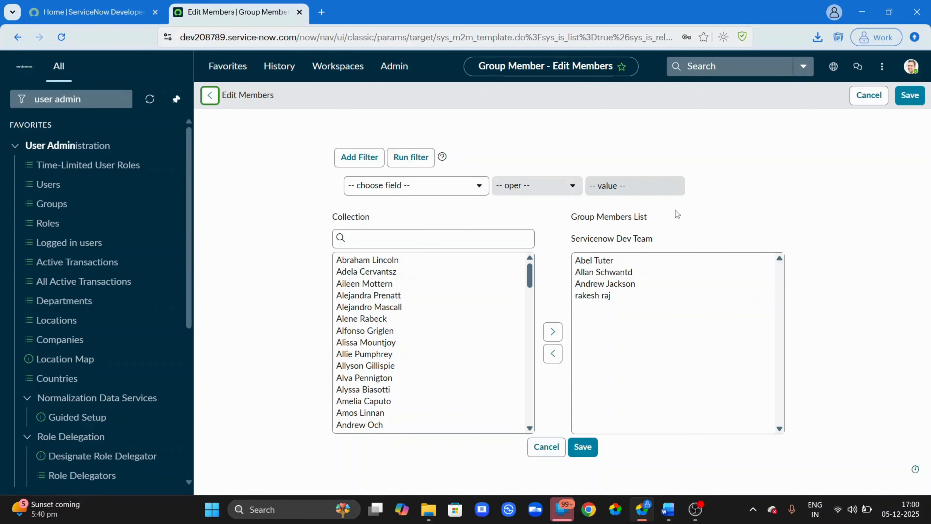
{"action": "left_click", "coordinate": [910, 95]}
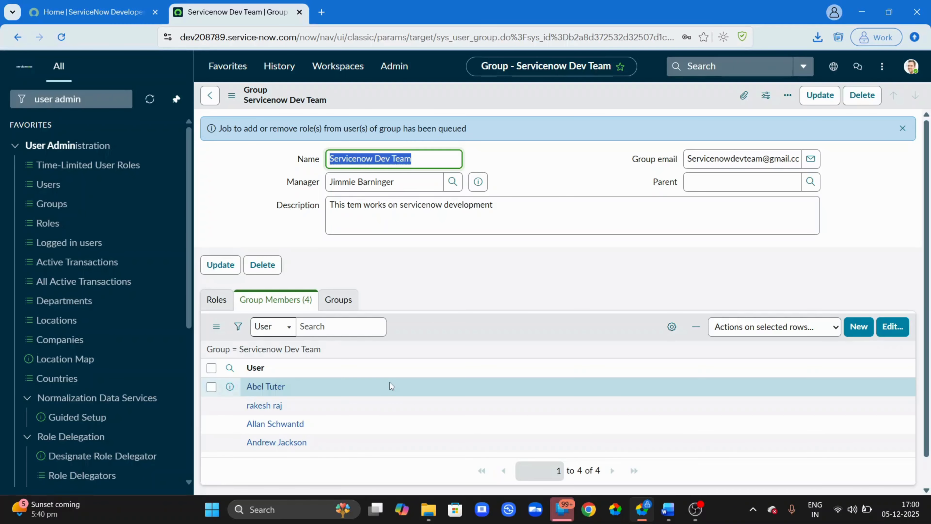
{"action": "left_click", "coordinate": [223, 304]}
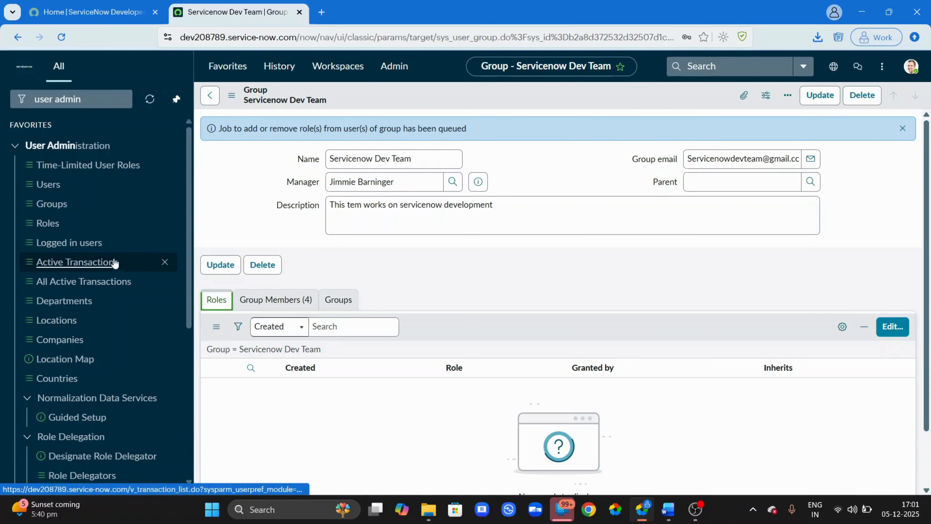
{"action": "left_click", "coordinate": [83, 229]}
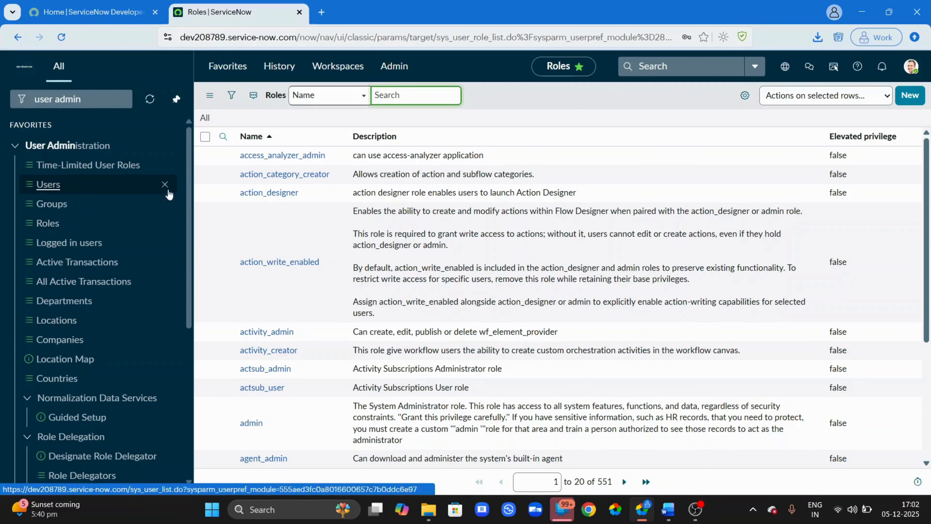
- Switch from the Roles list back to the Groups list of 48 groups
{"action": "left_click", "coordinate": [80, 205]}
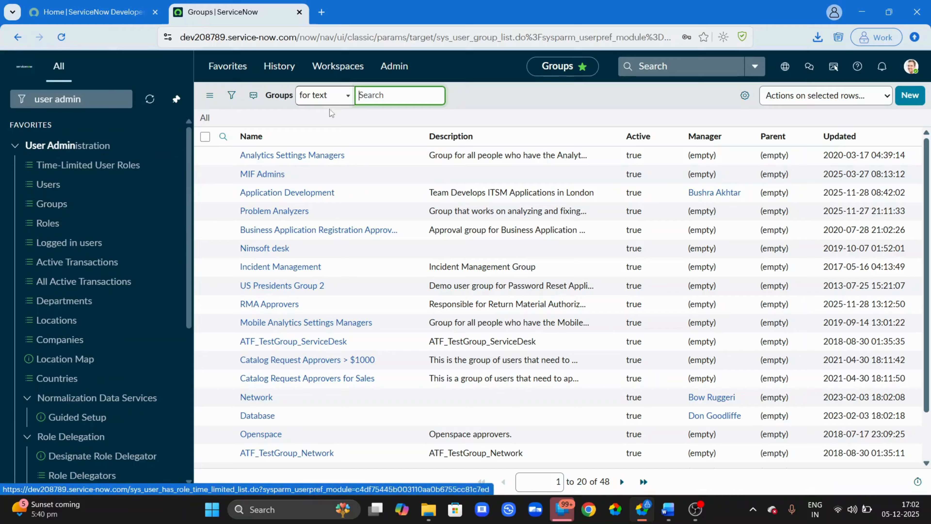
- Search groups for 'servicenow' and open the Servicenow Dev Team record
{"action": "type", "text": "serv"}
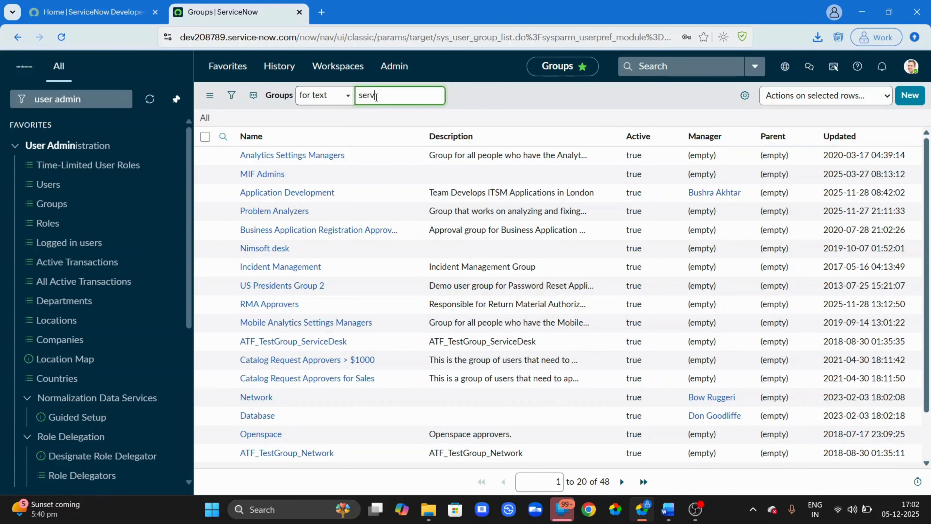
{"action": "type", "text": "icenow"}
{"action": "key", "text": "ctrl+a"}
{"action": "key", "text": "BackSpace"}
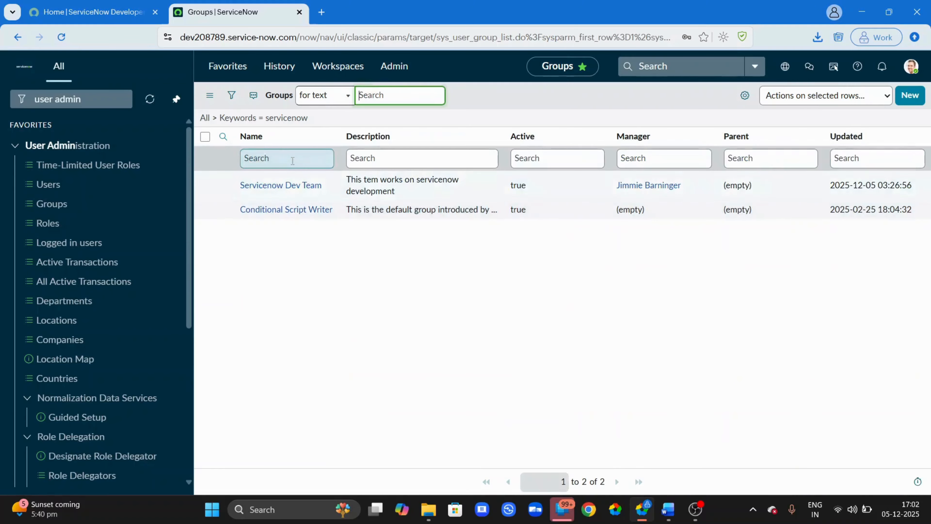
{"action": "left_click", "coordinate": [291, 185]}
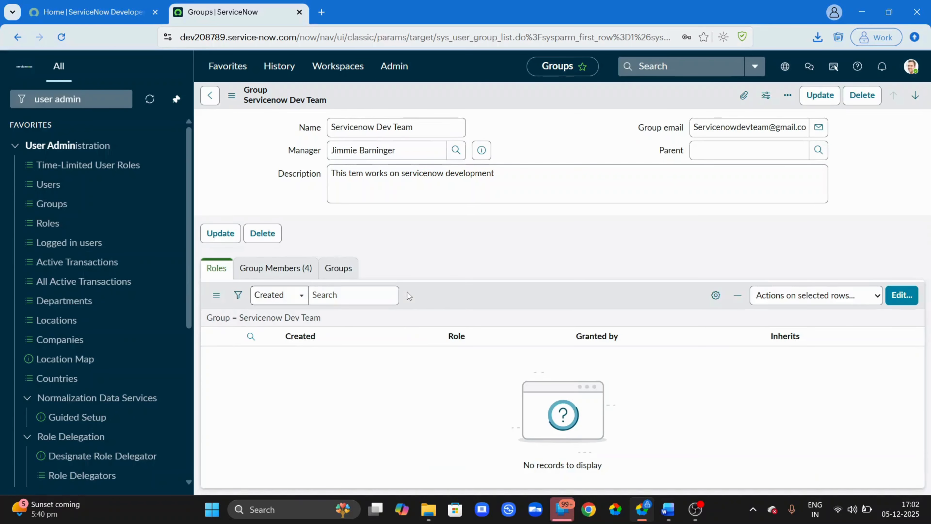
- Open the Servicenow Dev Team group and review its four members
{"action": "left_click", "coordinate": [301, 270]}
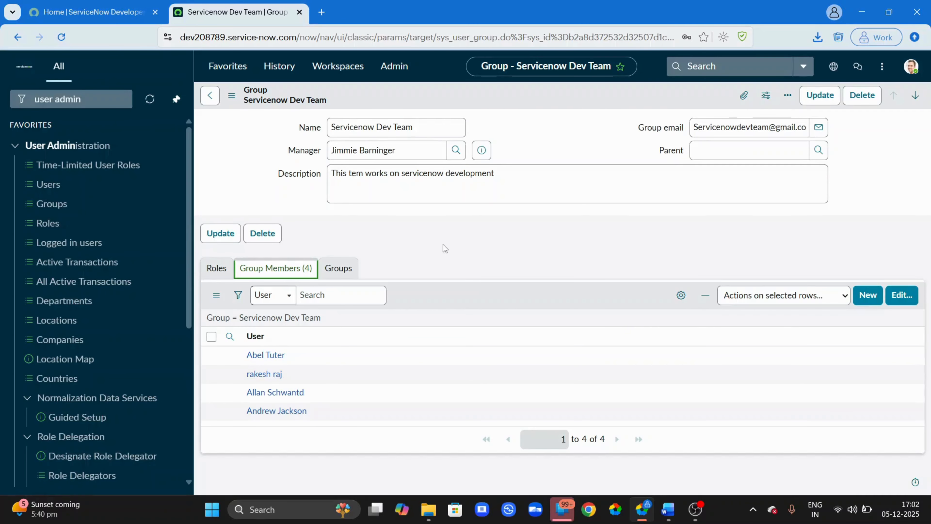
{"action": "left_click", "coordinate": [373, 148]}
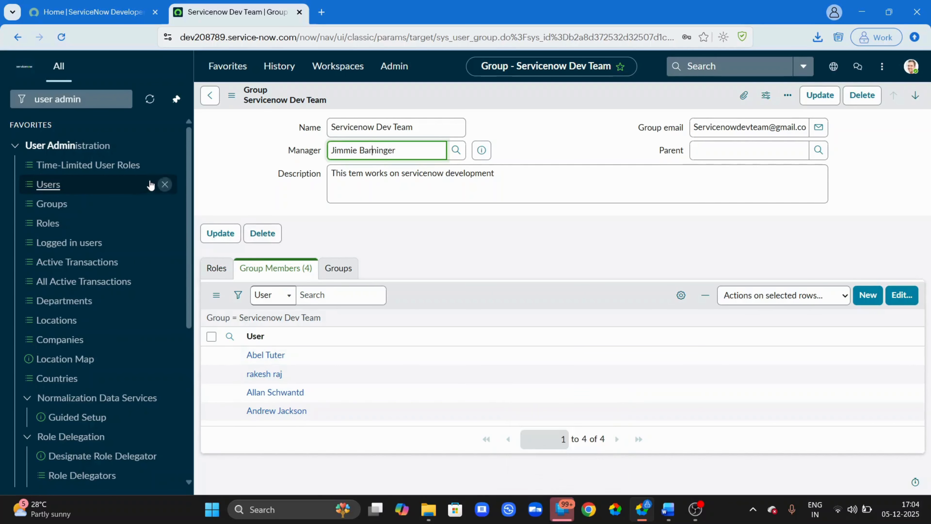
- Open the Roles list and scroll through the 551 roles to locate admin
{"action": "left_click", "coordinate": [52, 229]}
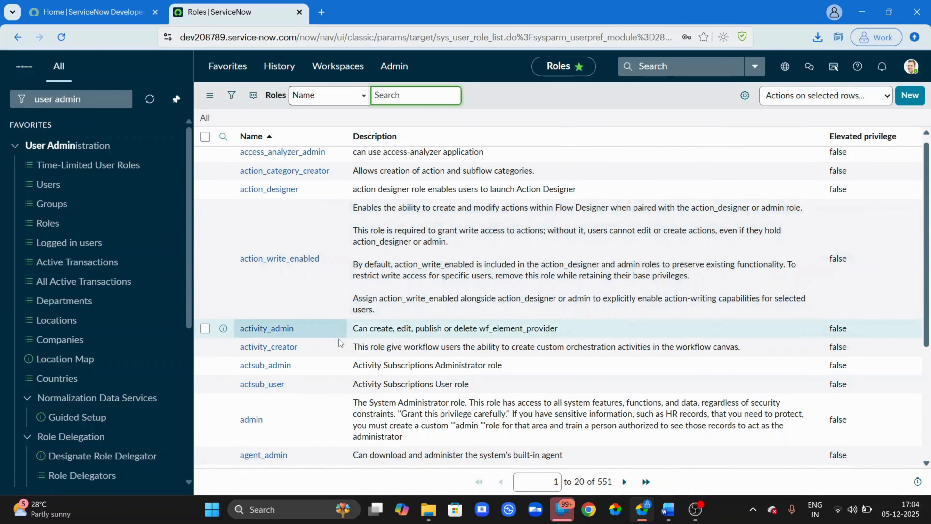
{"action": "scroll", "coordinate": [298, 329], "scroll_direction": "down", "scroll_amount": 5}
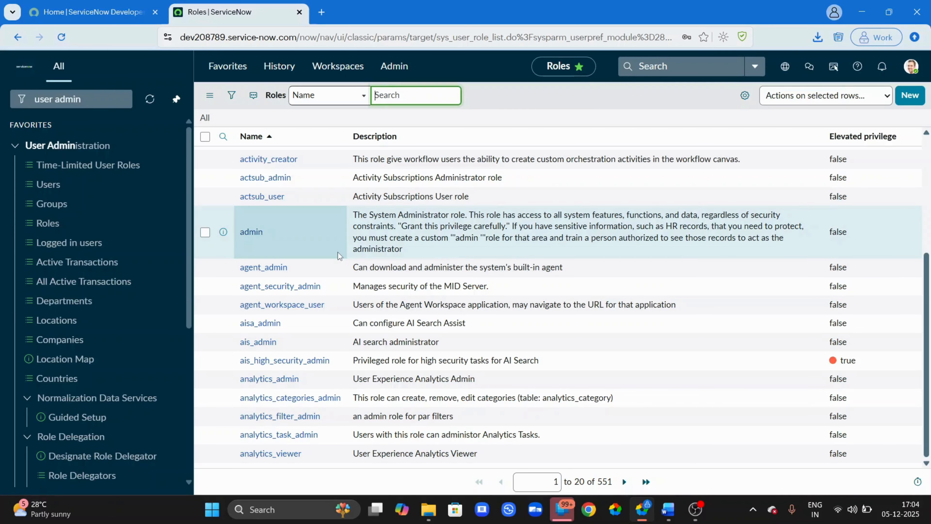
{"action": "scroll", "coordinate": [338, 256], "scroll_direction": "up", "scroll_amount": 5}
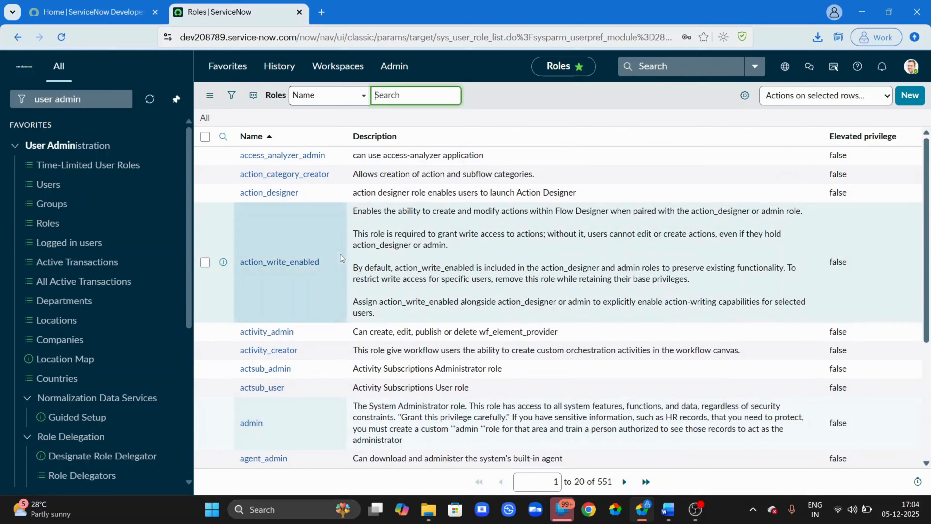
- Create role servicenow_developer, description 'servicenow developer where they involve in development'
{"action": "left_click", "coordinate": [924, 102]}
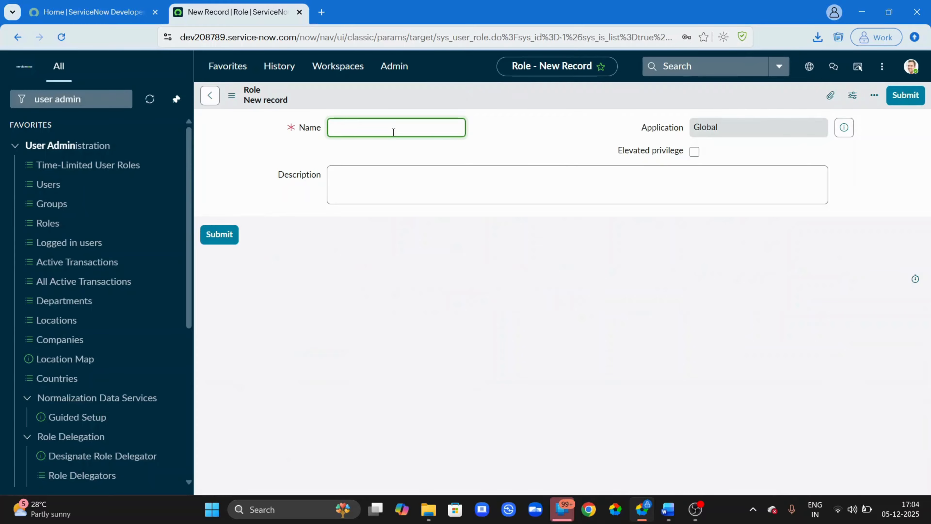
{"action": "type", "text": "servicenow developer"}
{"action": "left_click", "coordinate": [394, 187]}
{"action": "type", "text": "servicen"}
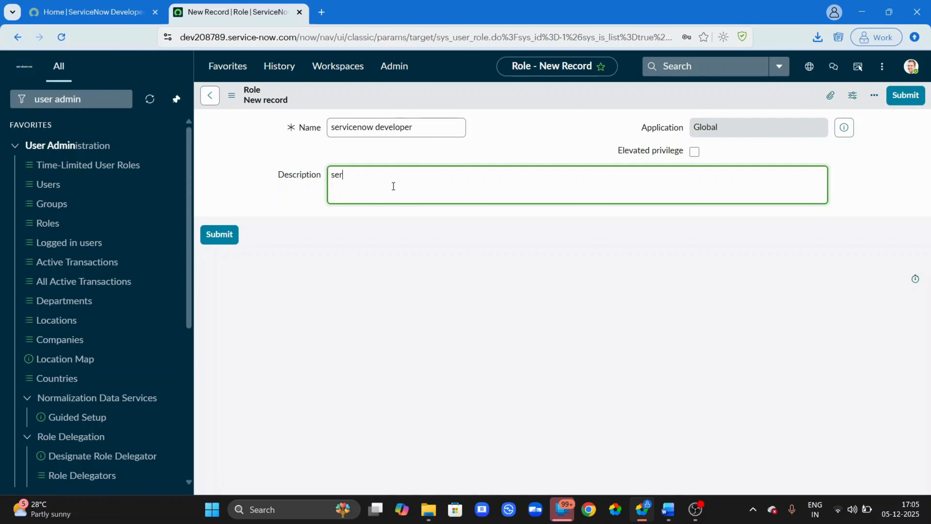
{"action": "type", "text": "ow"}
{"action": "left_click", "coordinate": [379, 127]}
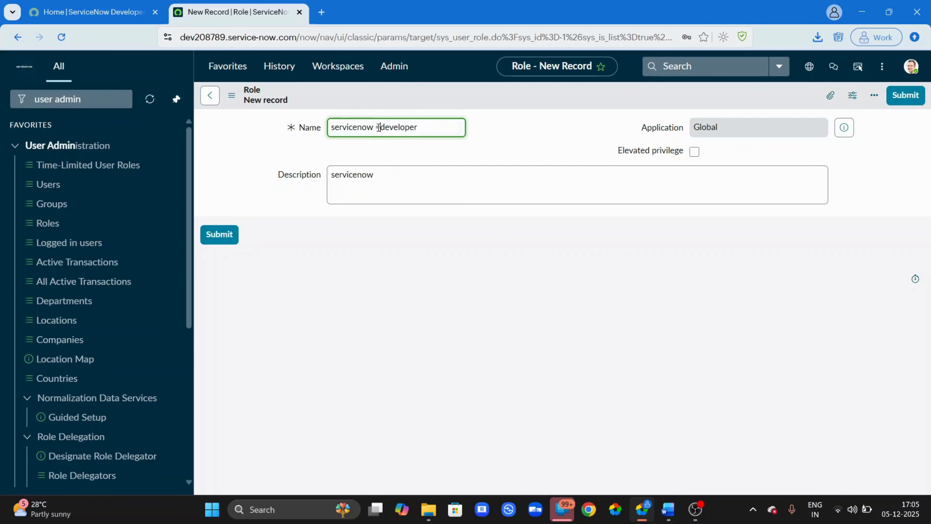
{"action": "key", "text": "BackSpace"}
{"action": "key", "text": "BackSpace"}
{"action": "type", "text": "_"}
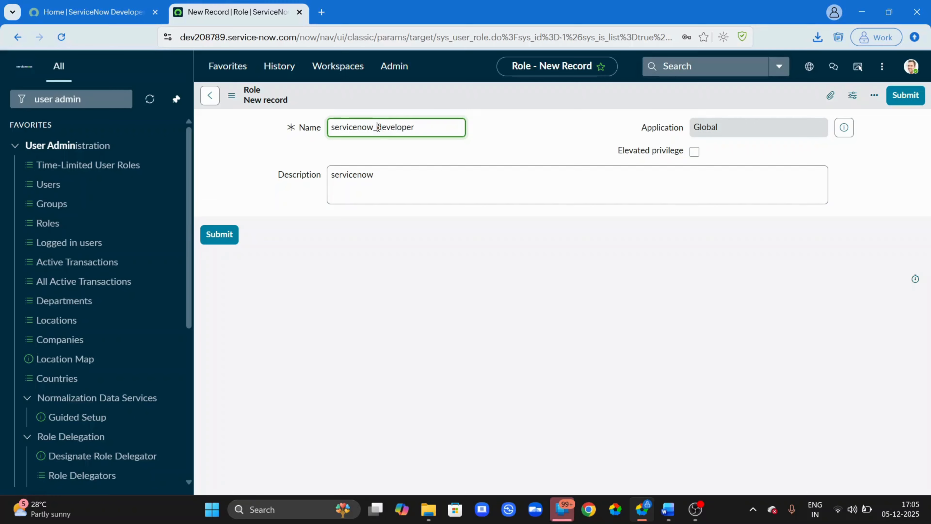
{"action": "left_click", "coordinate": [382, 181]}
{"action": "type", "text": "devel"}
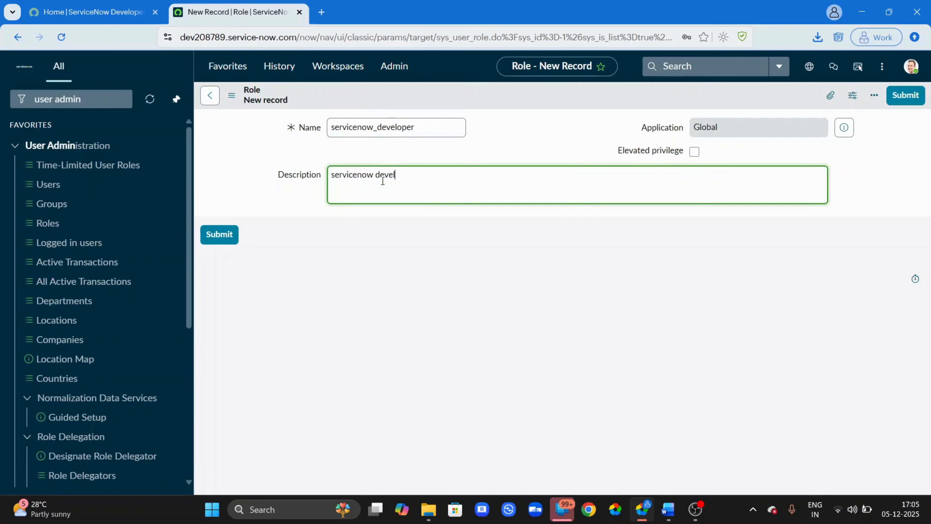
{"action": "type", "text": "oper where"}
{"action": "type", "text": "they involve in dev"}
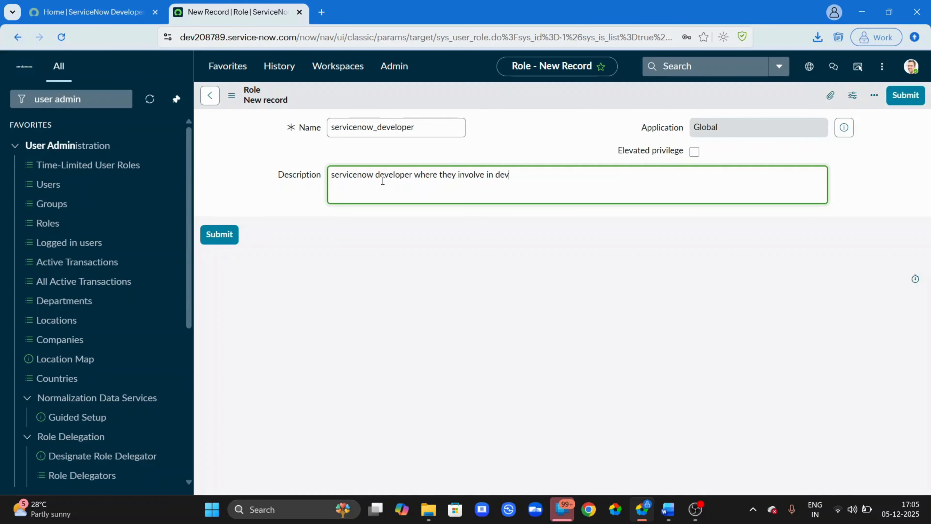
{"action": "type", "text": "elopment"}
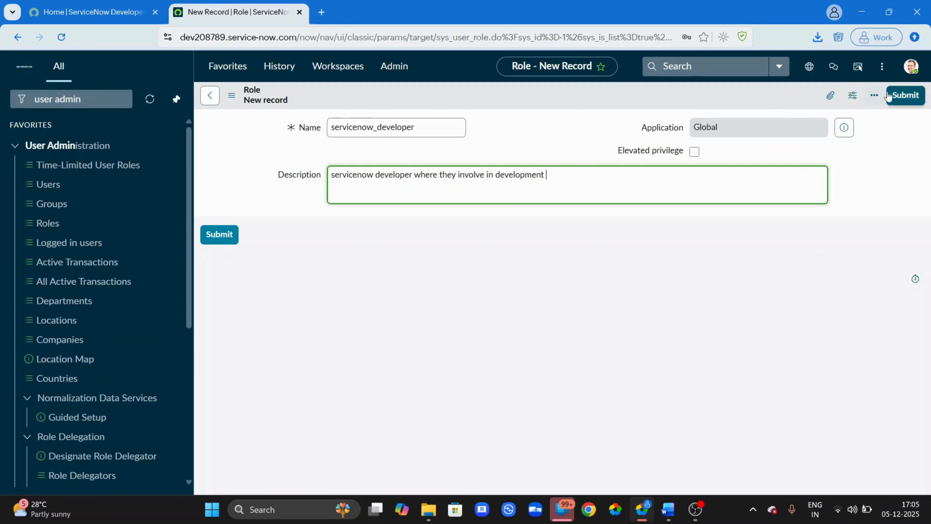
{"action": "left_click", "coordinate": [896, 97]}
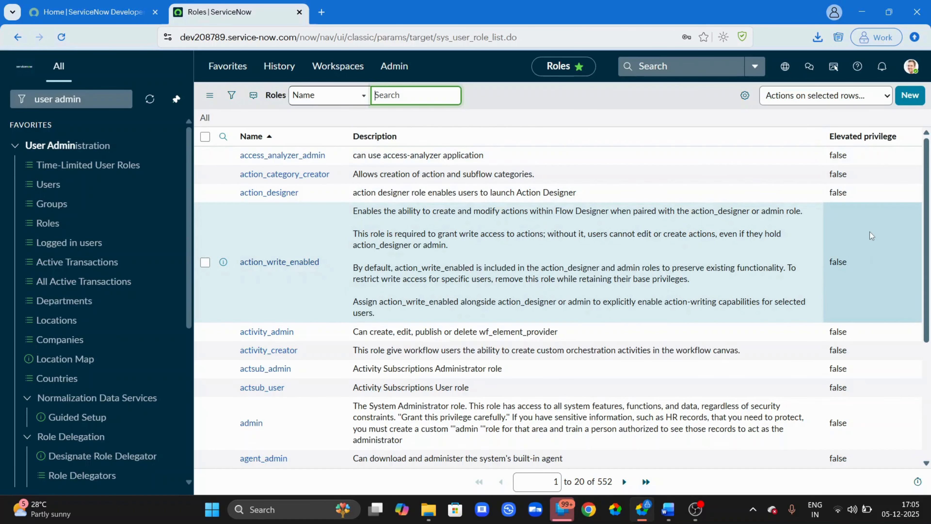
- Search Groups for servicenow and show the Servicenow Dev Team group's Roles list
{"action": "left_click", "coordinate": [55, 205]}
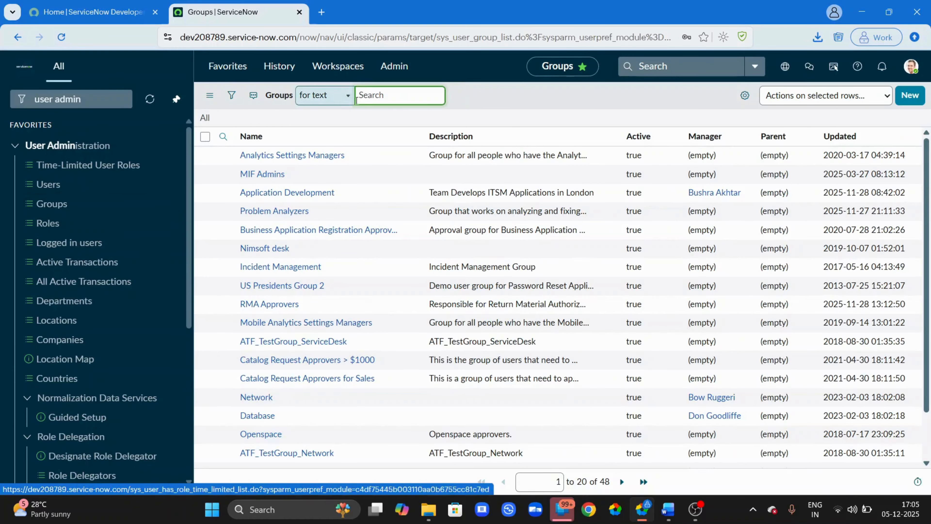
{"action": "type", "text": "serv"}
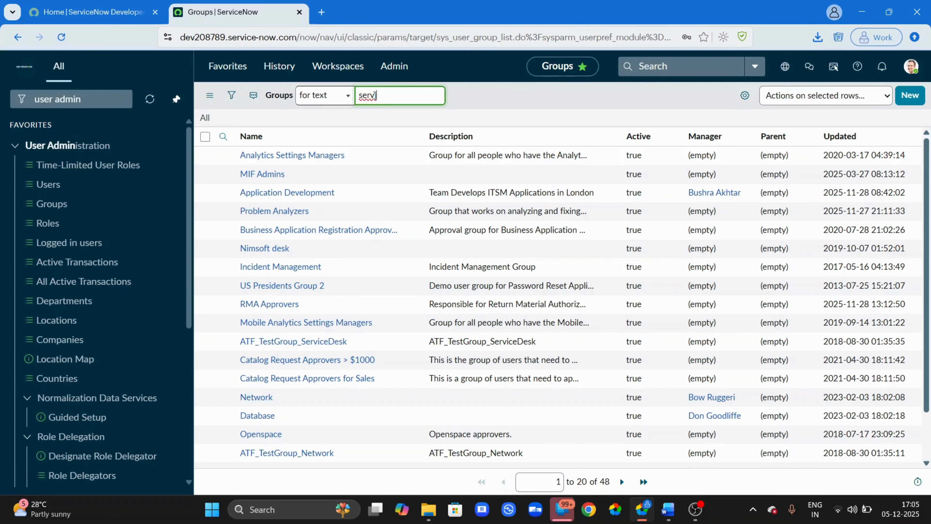
{"action": "type", "text": "icenow"}
{"action": "key", "text": "Return"}
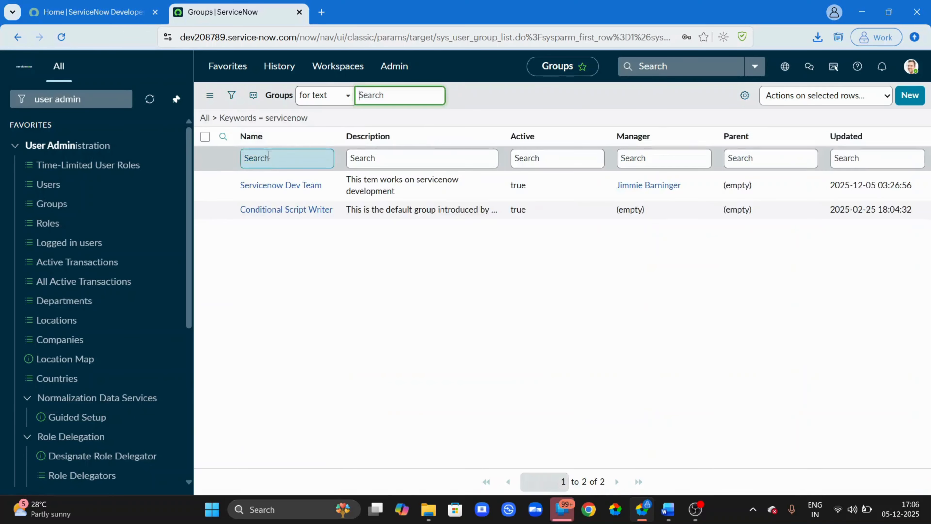
{"action": "left_click", "coordinate": [278, 185]}
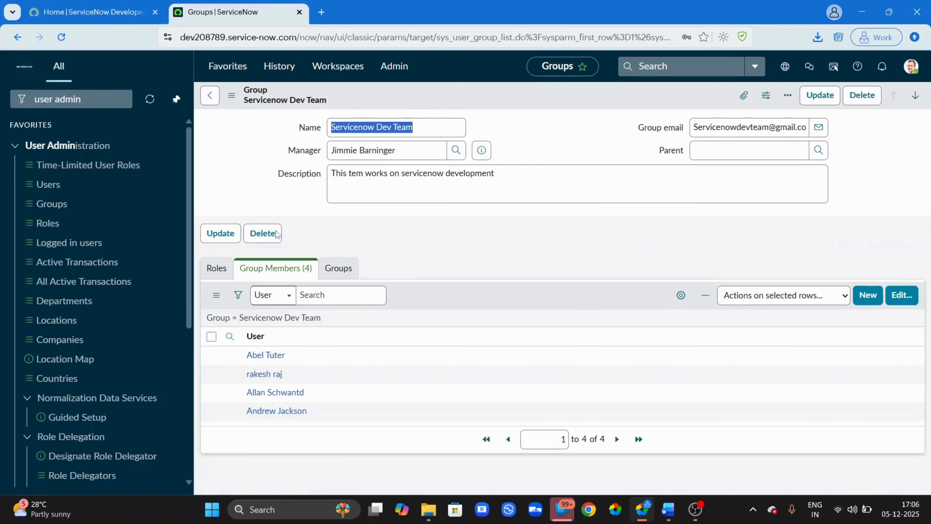
{"action": "left_click", "coordinate": [220, 268]}
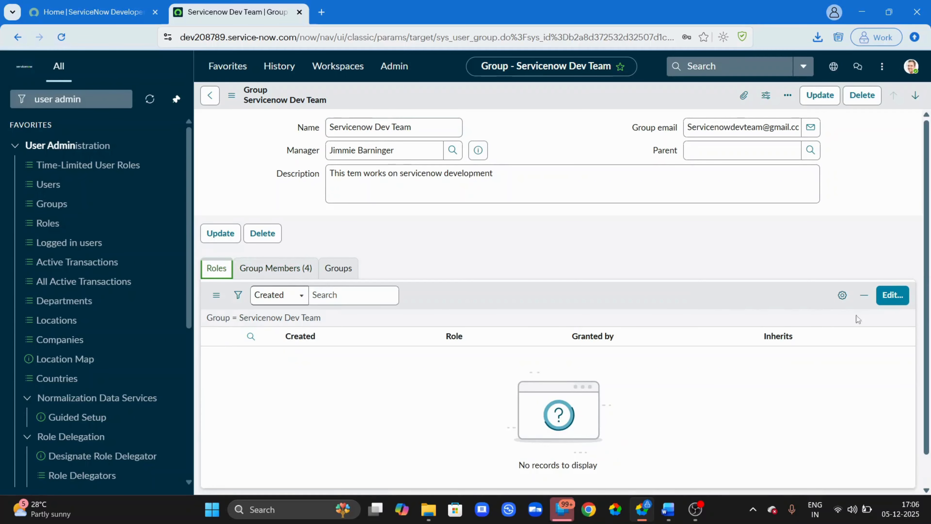
- Add the admin role to the group's Roles List and save
{"action": "left_click", "coordinate": [893, 295]}
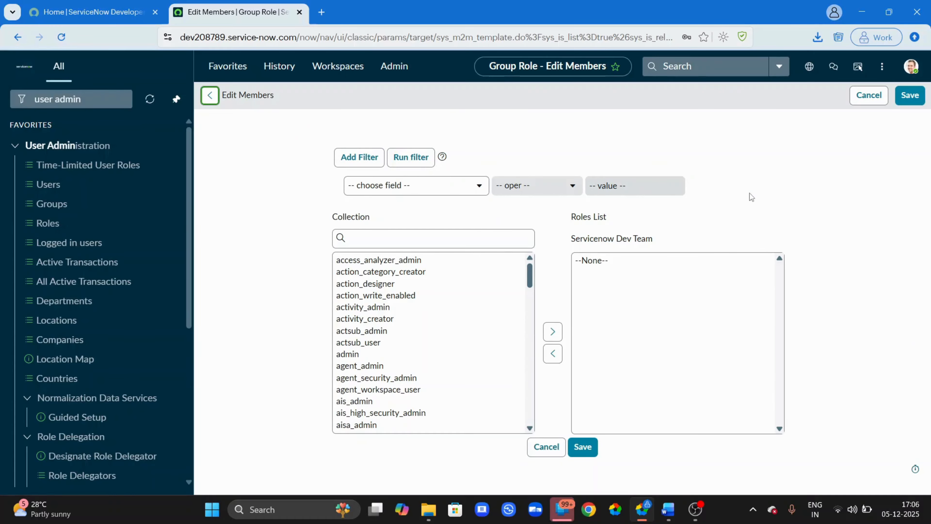
{"action": "left_click", "coordinate": [397, 239]}
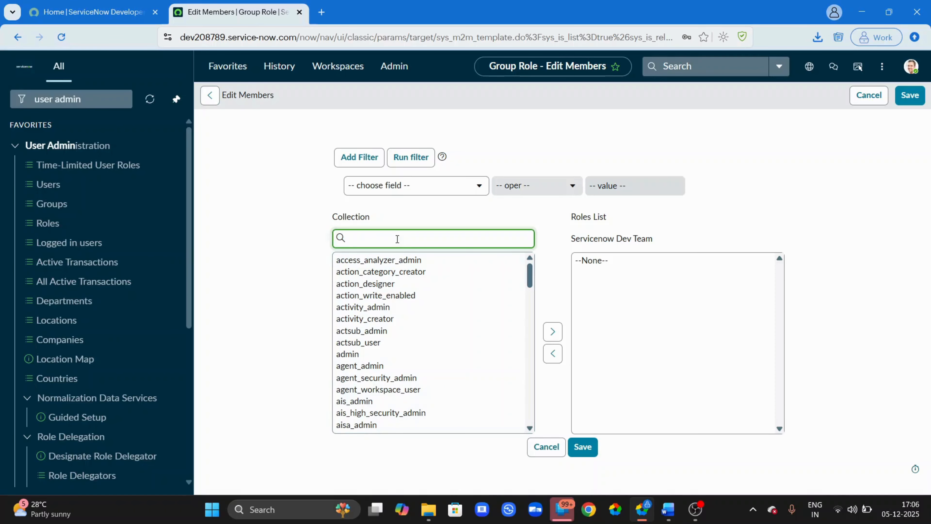
{"action": "type", "text": "admin"}
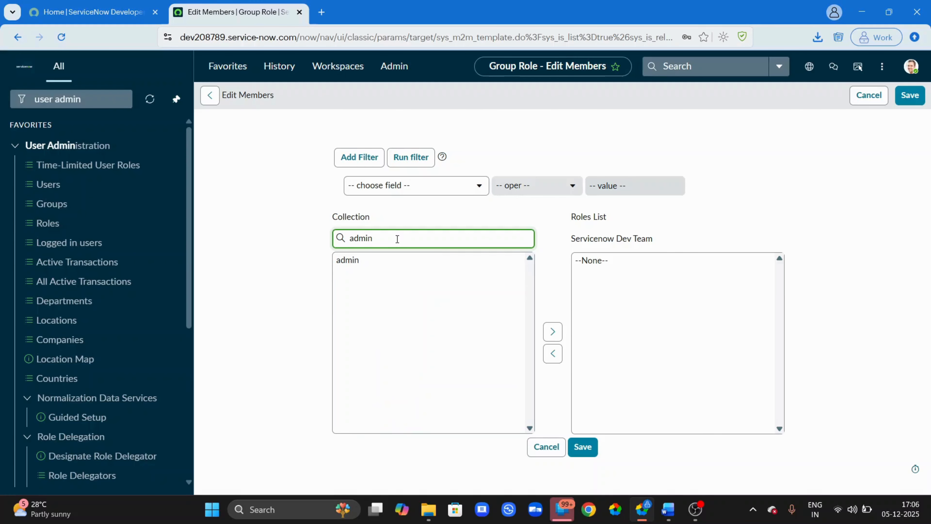
{"action": "left_click", "coordinate": [378, 261]}
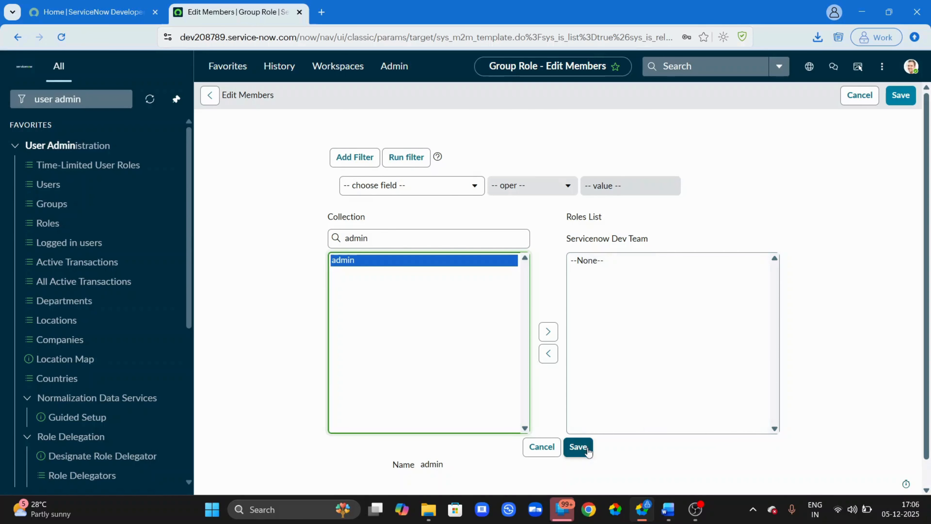
{"action": "left_click", "coordinate": [587, 450]}
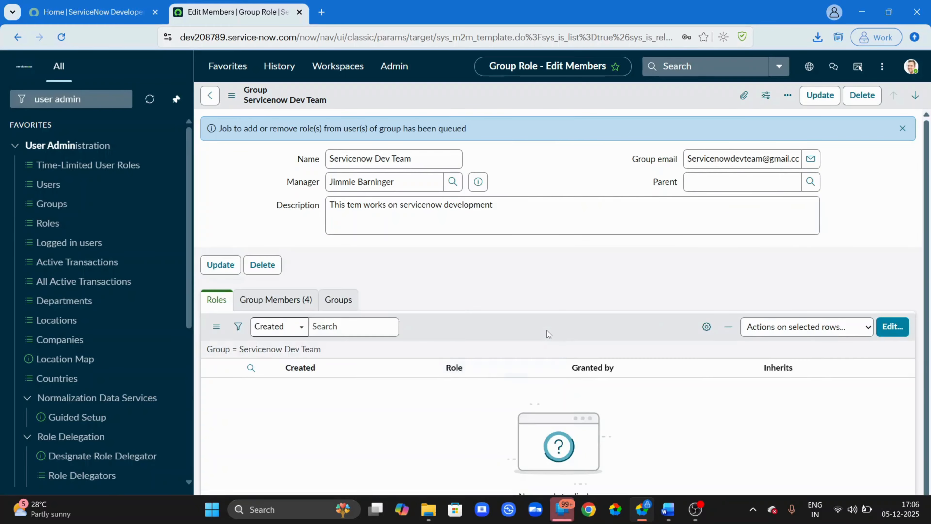
{"action": "left_click", "coordinate": [893, 327]}
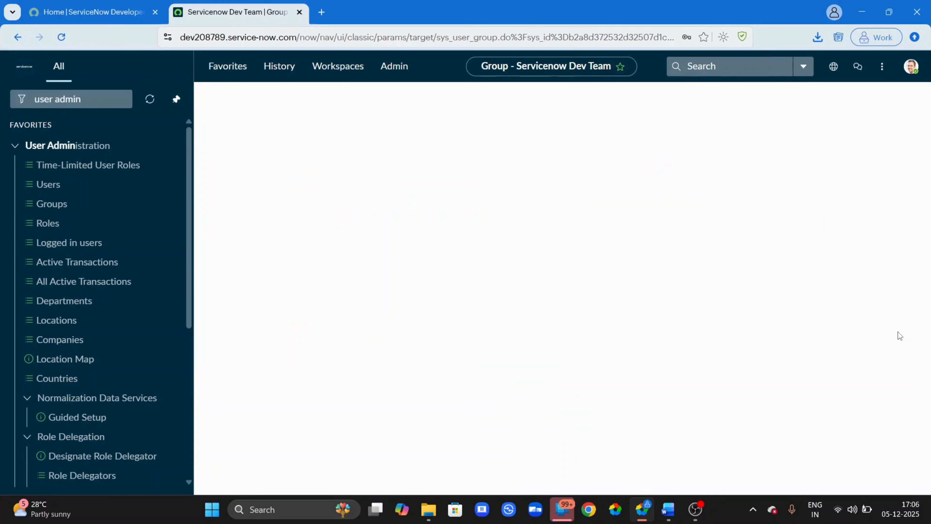
{"action": "left_click", "coordinate": [380, 231]}
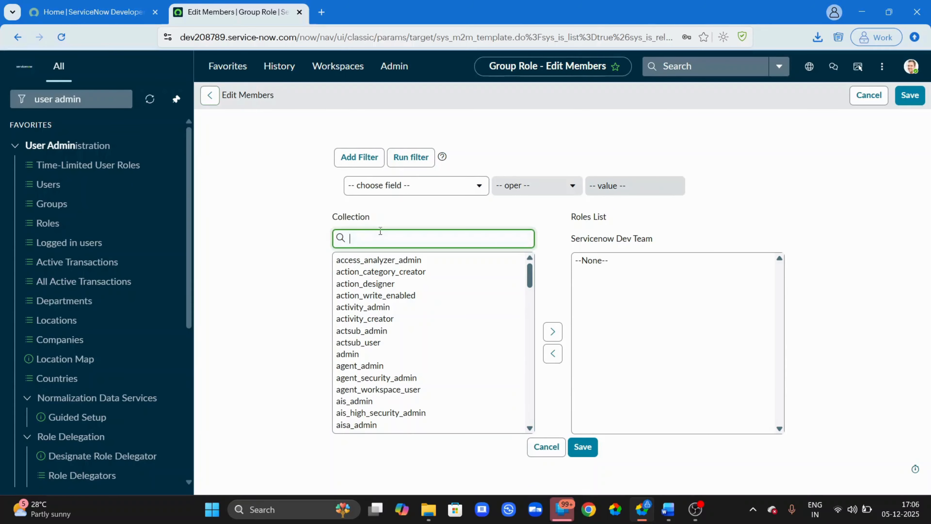
{"action": "double_click", "coordinate": [347, 353]}
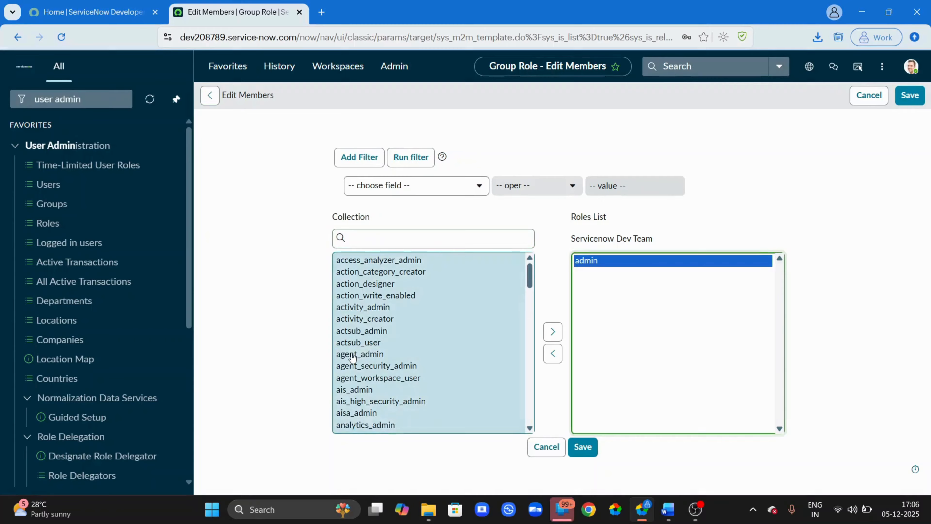
{"action": "left_click", "coordinate": [583, 446]}
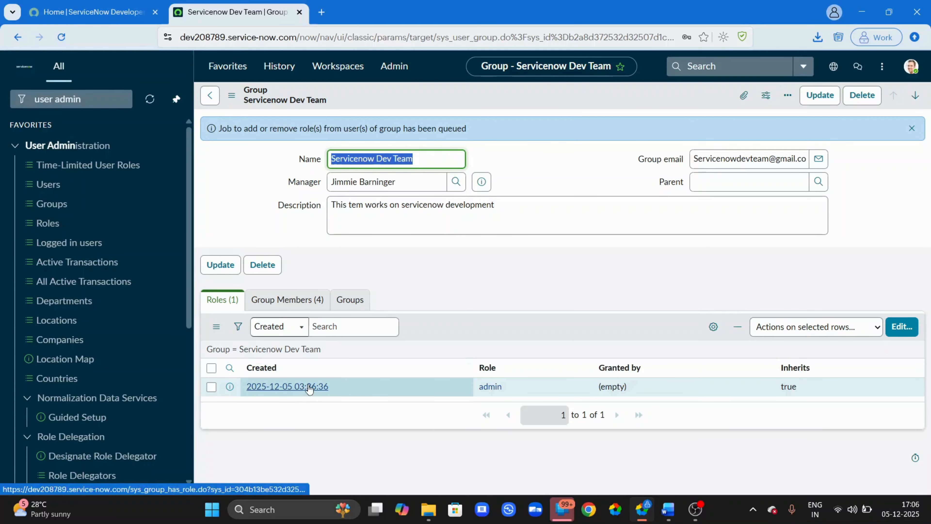
- Toggle between the Group Members (4) and Roles (1) lists, ending on the members
{"action": "left_click", "coordinate": [297, 301]}
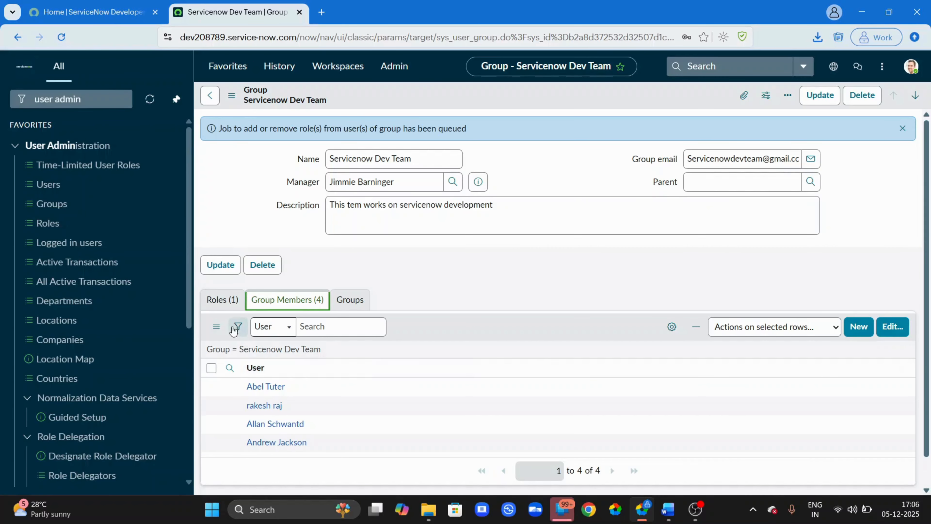
{"action": "left_click", "coordinate": [221, 301]}
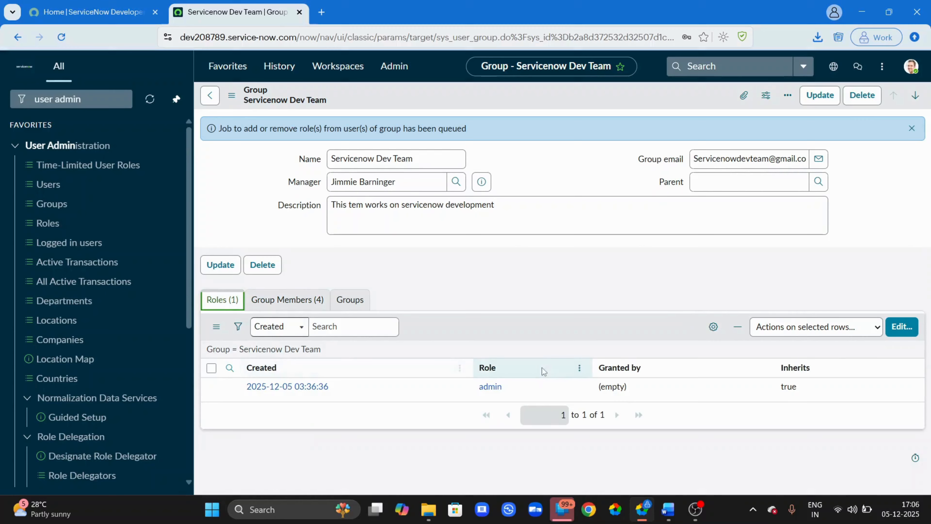
{"action": "left_click", "coordinate": [298, 301]}
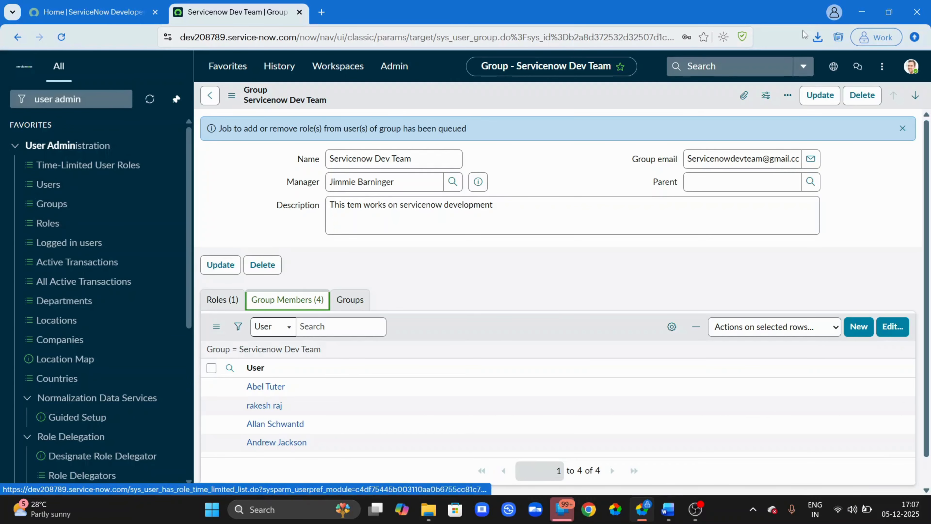
- Update the group, start a new user without saving, and return to the 48-group list
{"action": "left_click", "coordinate": [821, 96]}
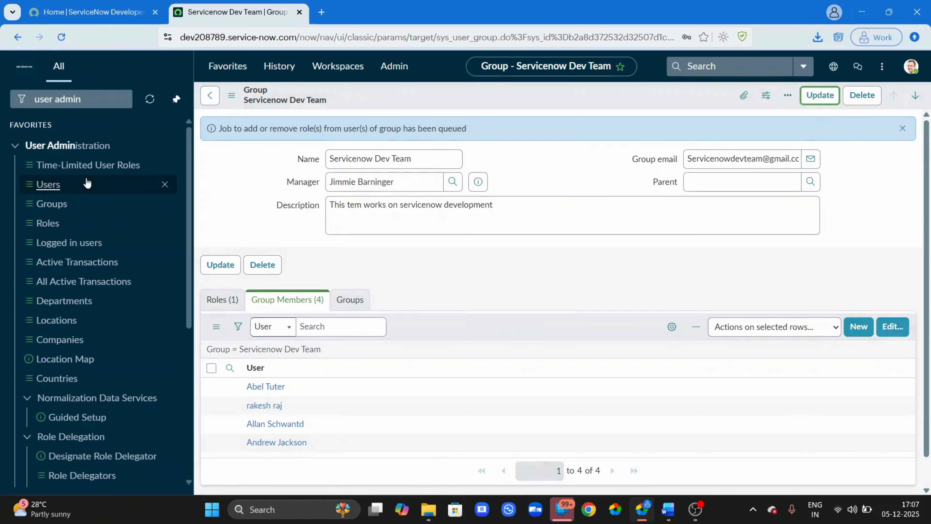
{"action": "left_click", "coordinate": [57, 190]}
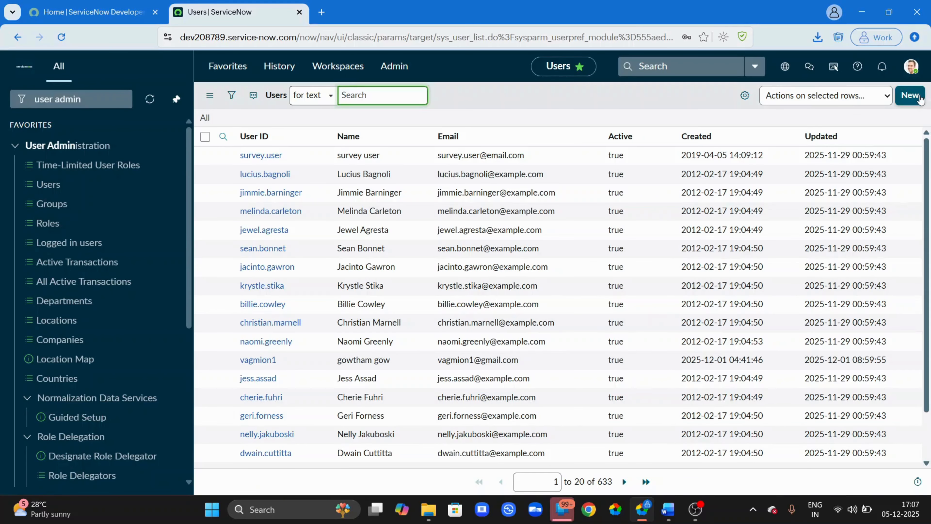
{"action": "left_click", "coordinate": [920, 97]}
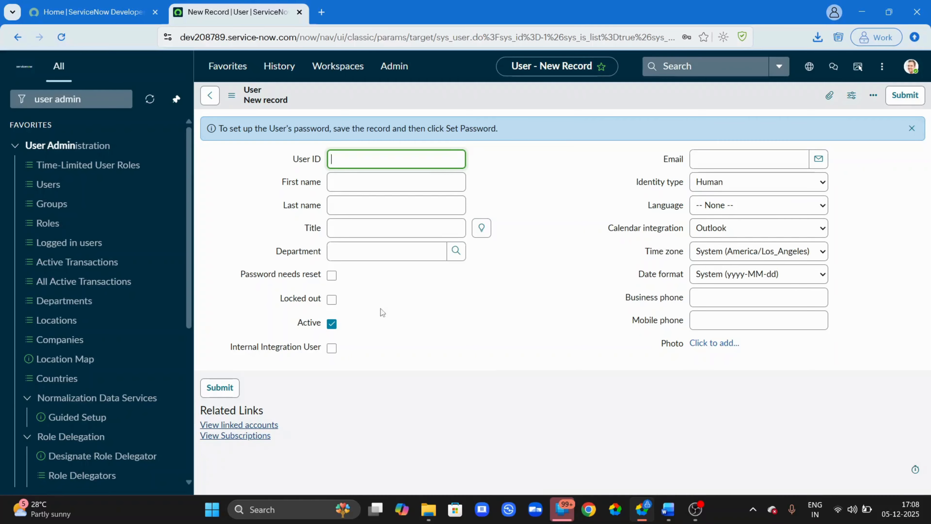
{"action": "left_click", "coordinate": [59, 211]}
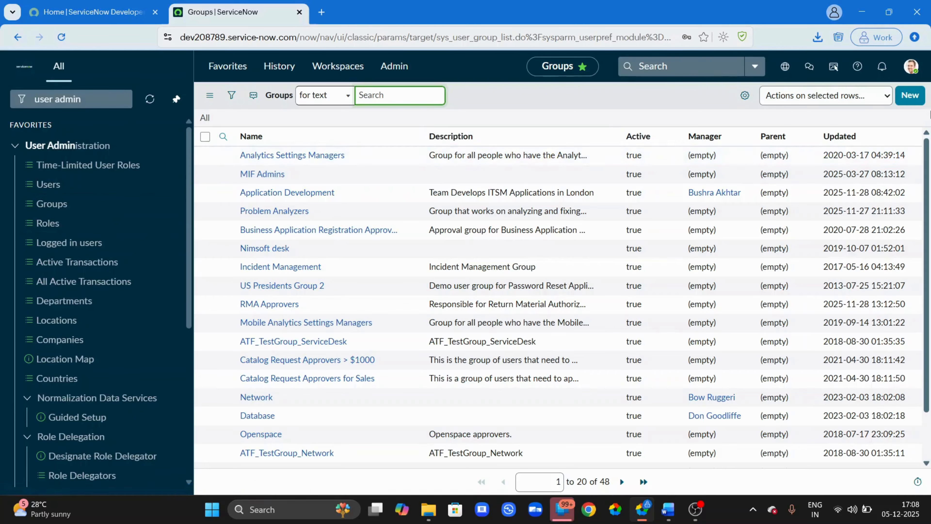
- Search the Groups list by keyword and reopen the Servicenow Dev Team record
{"action": "left_click", "coordinate": [907, 96]}
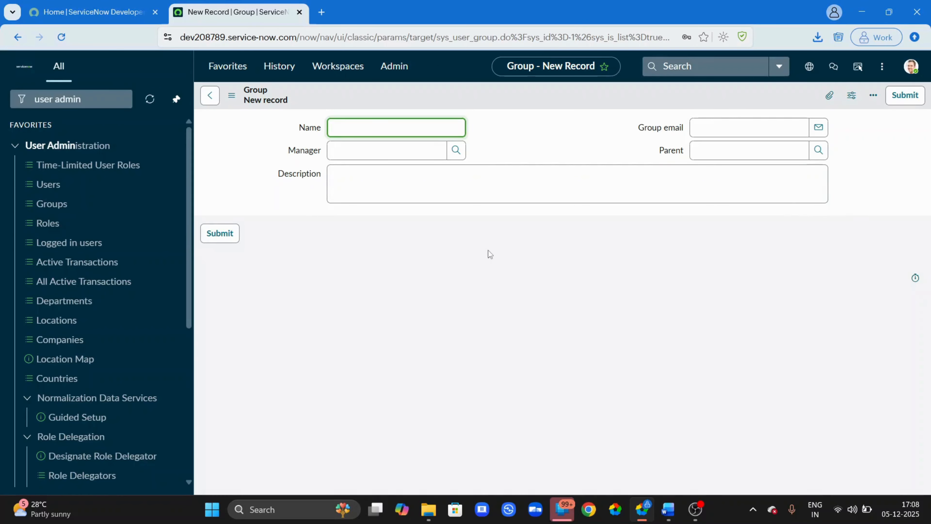
{"action": "left_click", "coordinate": [73, 208]}
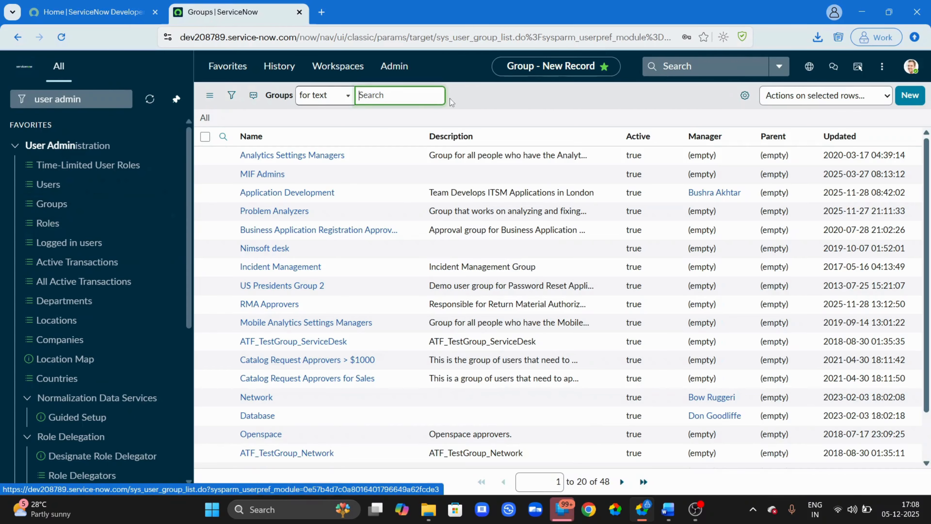
{"action": "type", "text": "s"}
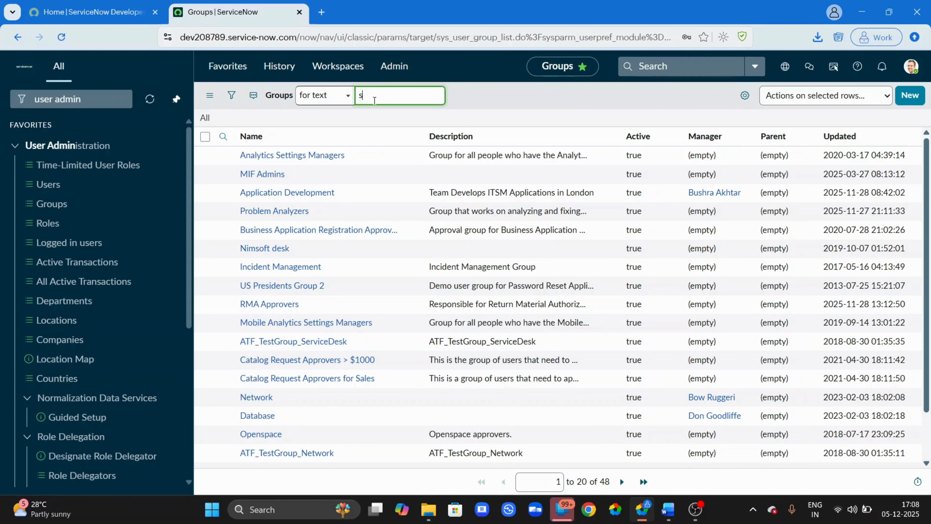
{"action": "type", "text": "ervice"}
{"action": "key", "text": "Return"}
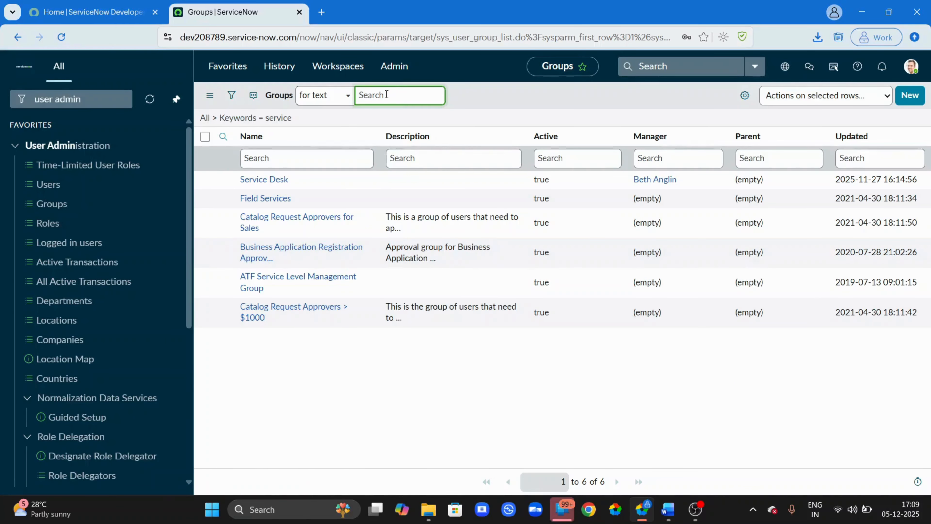
{"action": "type", "text": "servic"}
{"action": "key", "text": "BackSpace"}
{"action": "key", "text": "BackSpace"}
{"action": "key", "text": "BackSpace"}
{"action": "type", "text": "vice desk"}
{"action": "key", "text": "Return"}
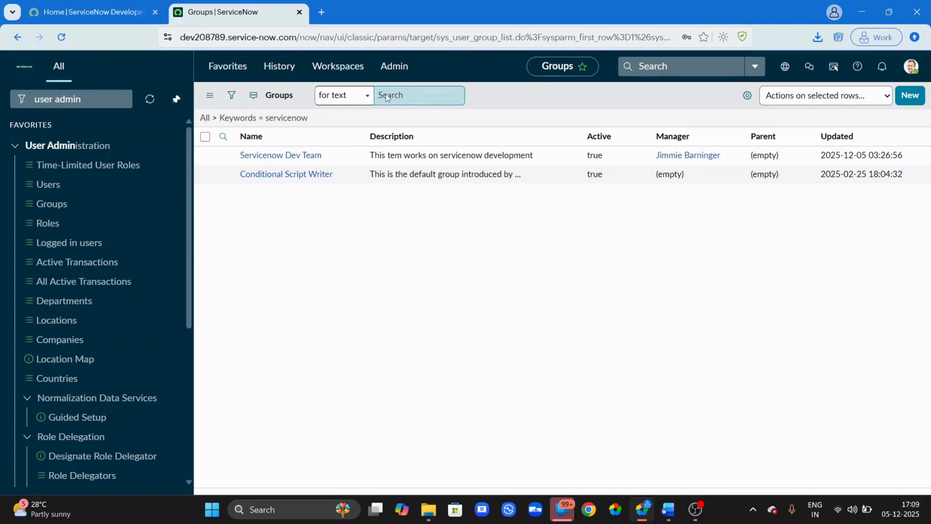
{"action": "left_click", "coordinate": [267, 187]}
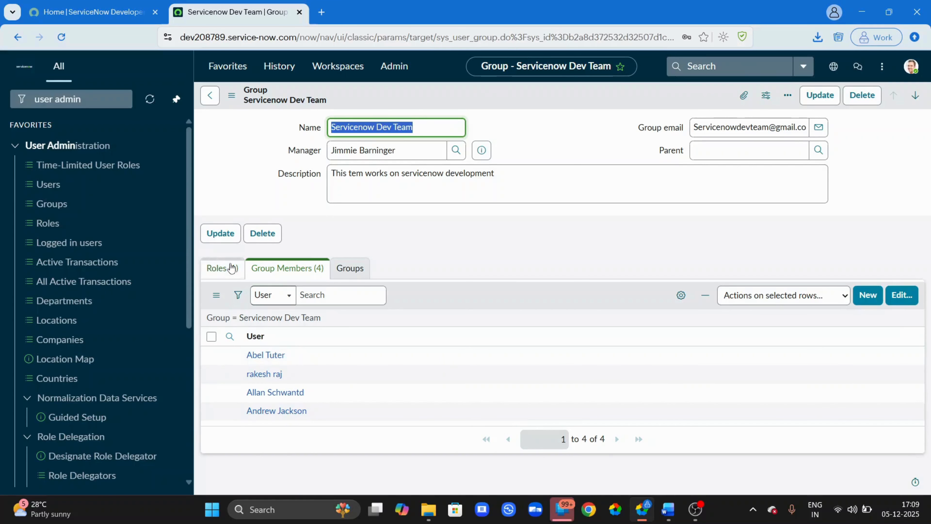
- Check the group's four members, then view its single admin role
{"action": "left_click", "coordinate": [282, 271]}
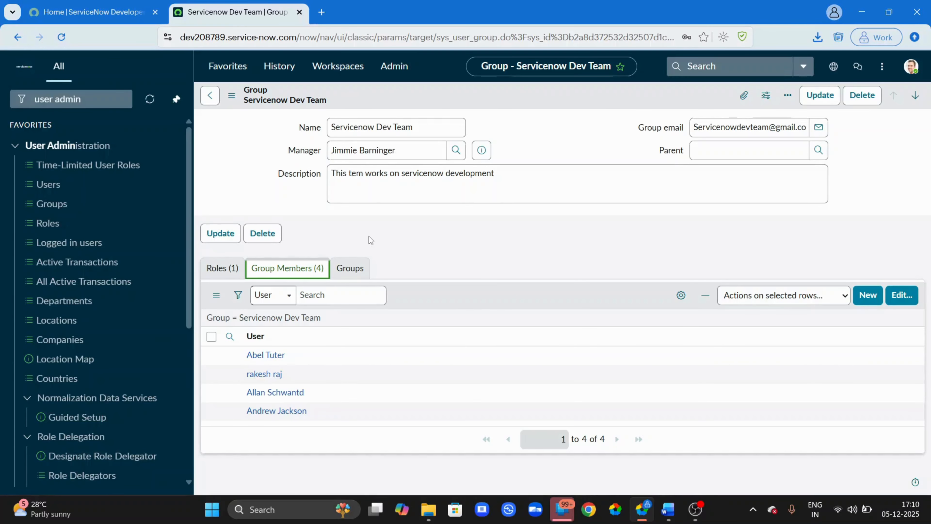
{"action": "left_click", "coordinate": [225, 269]}
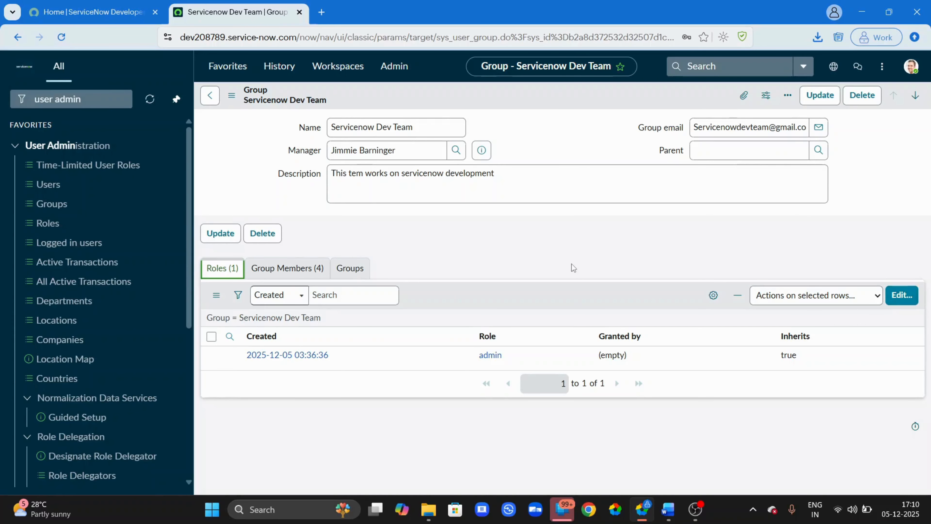
- Recheck the group's members and admin role, then bring the Word note to the front
{"action": "left_click", "coordinate": [304, 271]}
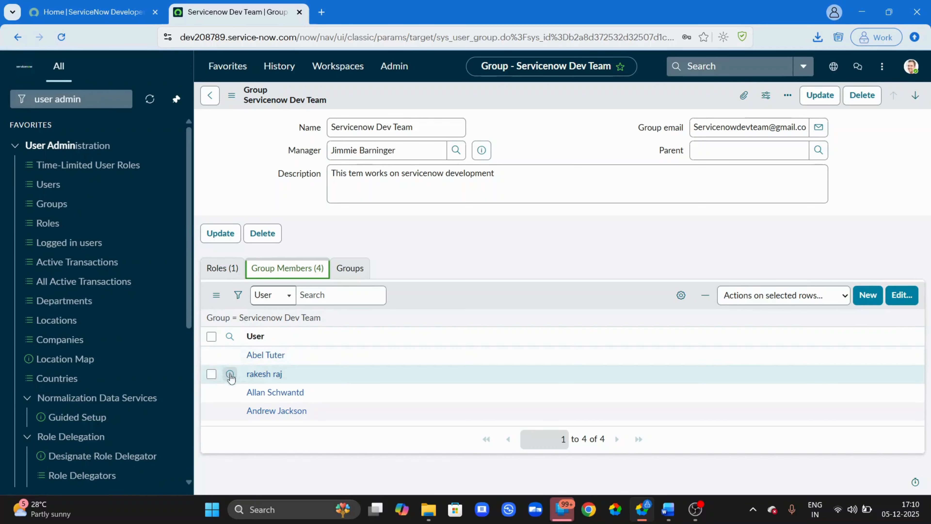
{"action": "left_click", "coordinate": [307, 361]}
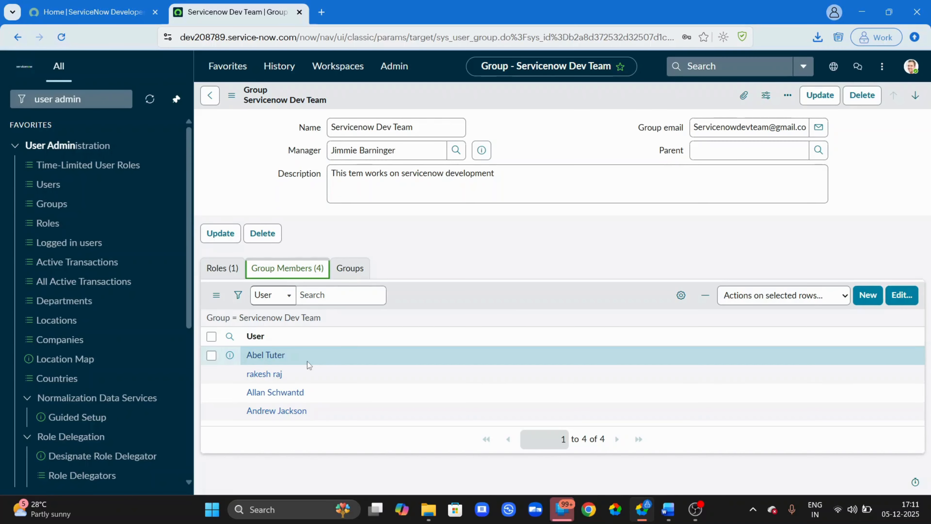
{"action": "left_click", "coordinate": [214, 273]}
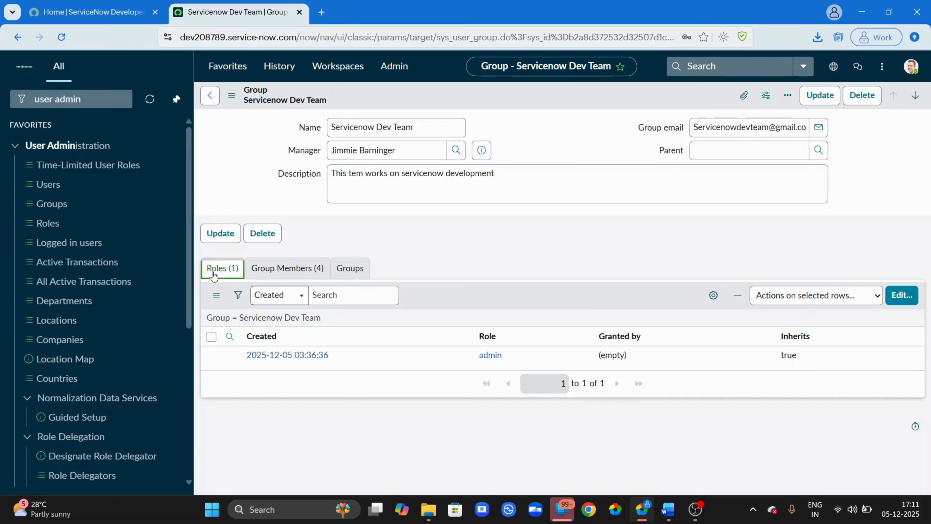
{"action": "left_click", "coordinate": [668, 509]}
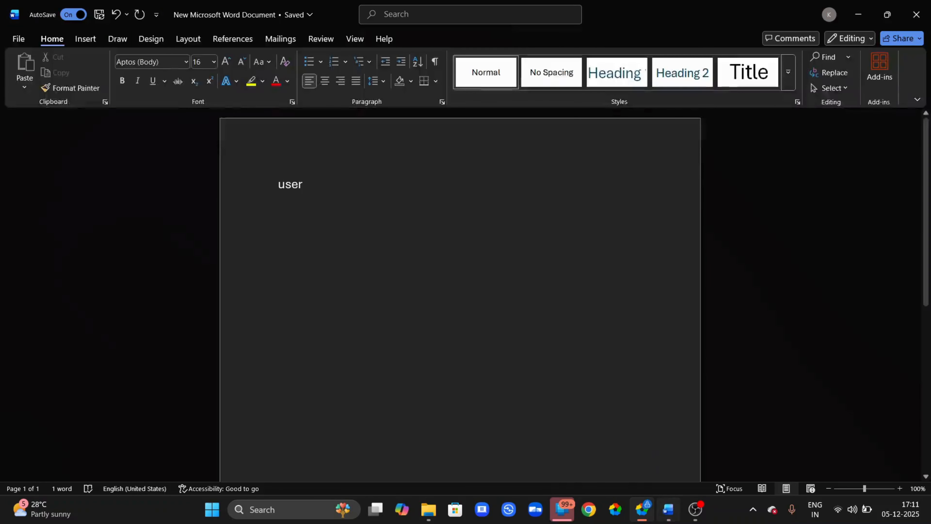
- Replace 'user' with '7 users of any friends', 'Add them into 2 groups', 'Roles 4 - groups'
{"action": "key", "text": "BackSpace"}
{"action": "key", "text": "BackSpace"}
{"action": "key", "text": "BackSpace"}
{"action": "key", "text": "BackSpace"}
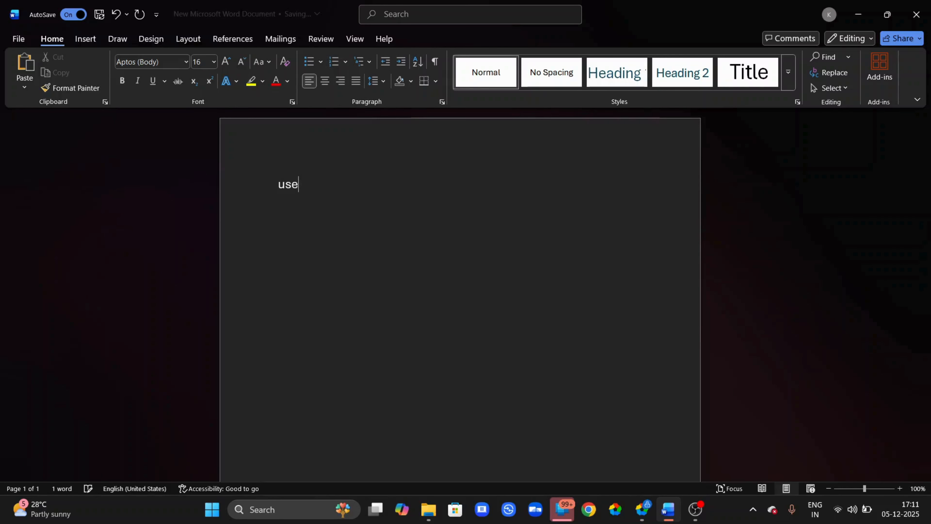
{"action": "type", "text": "7"}
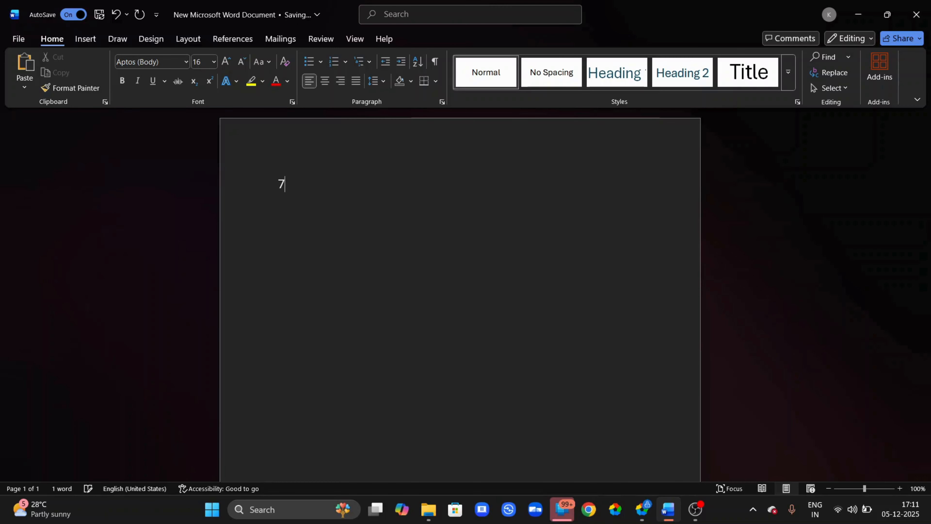
{"action": "type", "text": " user"}
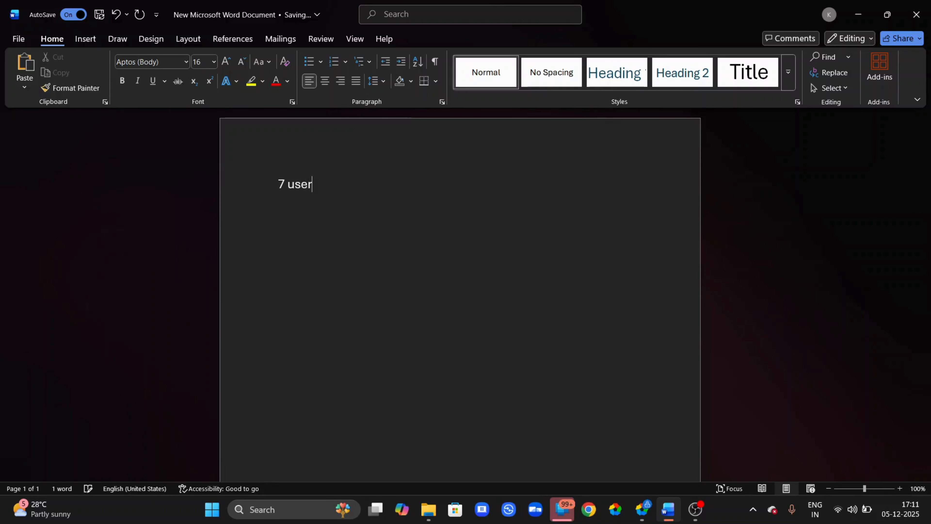
{"action": "type", "text": "s of any"}
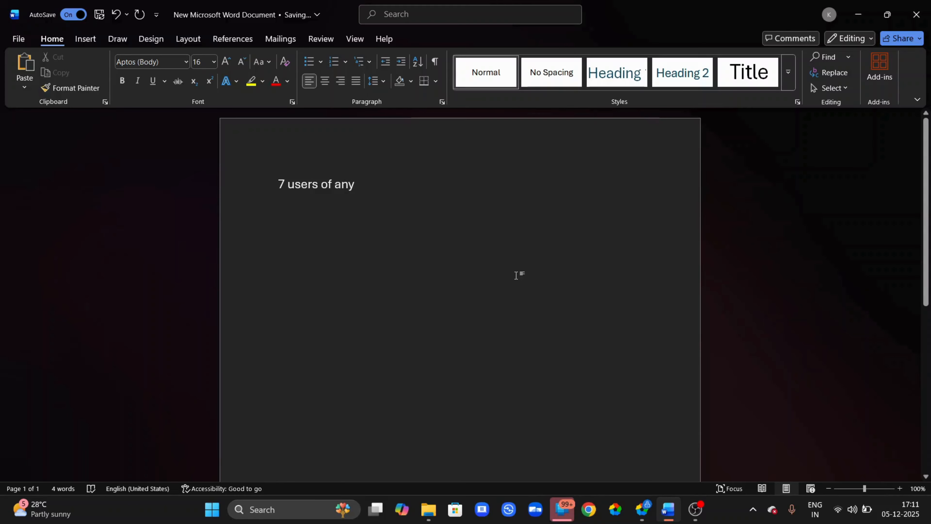
{"action": "type", "text": " friends"}
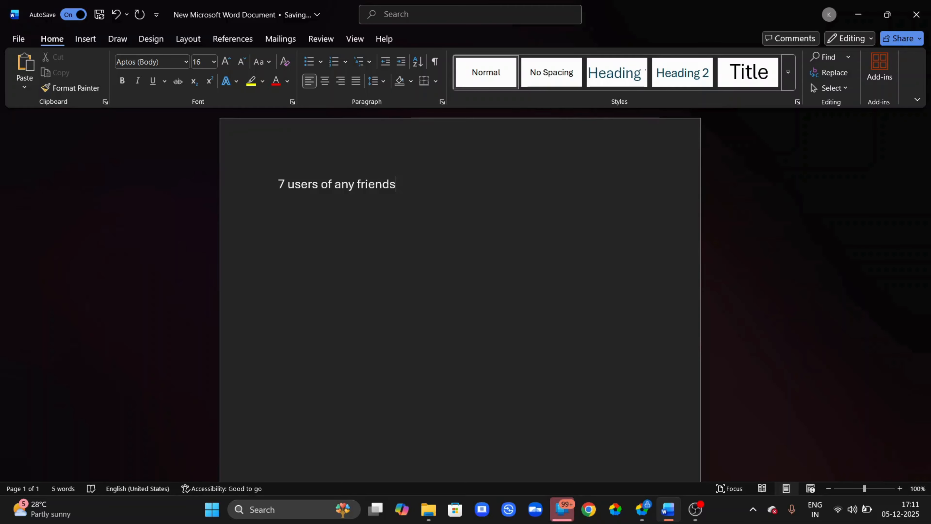
{"action": "key", "text": "Return"}
{"action": "type", "text": "add them into"}
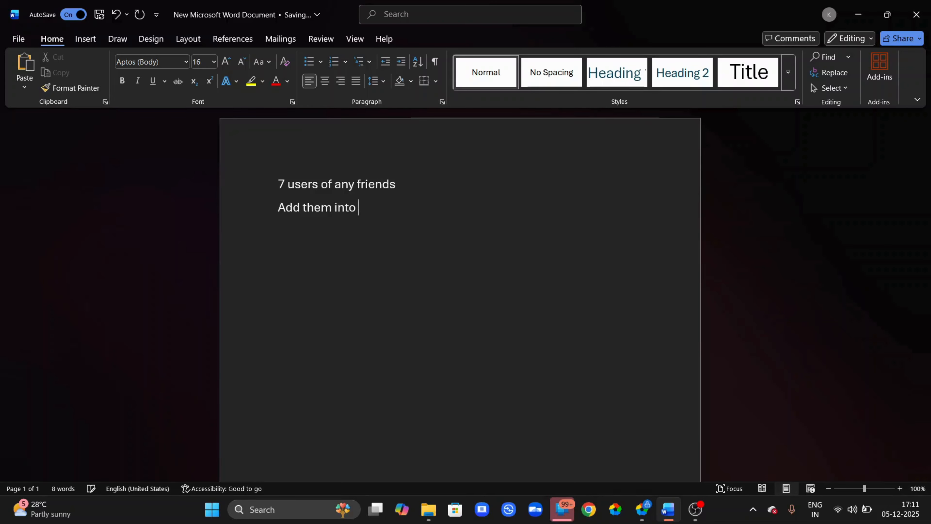
{"action": "type", "text": " 2 group"}
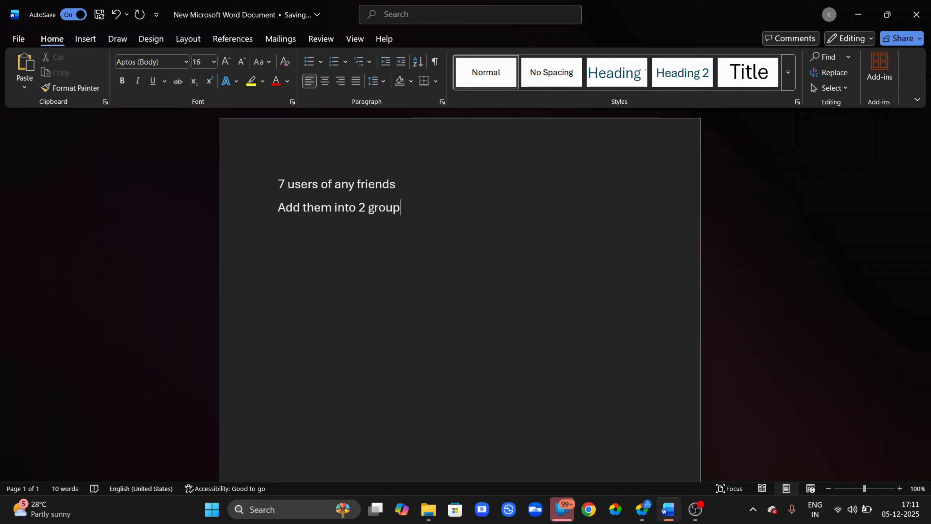
{"action": "type", "text": "s"}
{"action": "key", "text": "Return"}
{"action": "type", "text": "roles 3"}
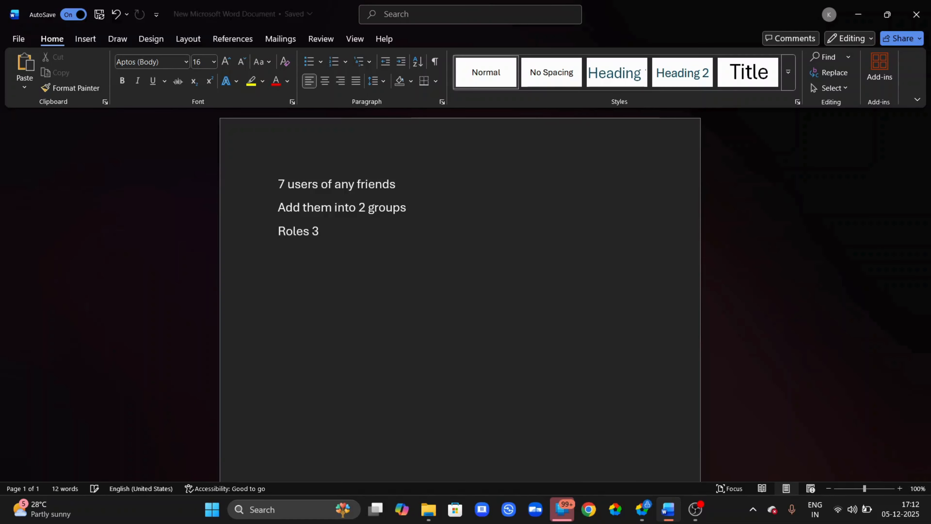
{"action": "key", "text": "BackSpace"}
{"action": "key", "text": "BackSpace"}
{"action": "type", "text": "4 roles"}
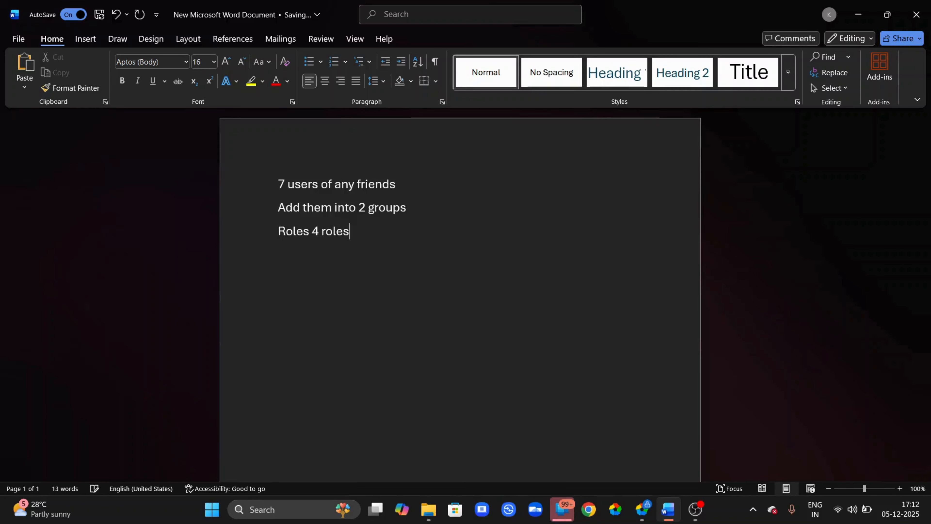
{"action": "key", "text": "BackSpace"}
{"action": "key", "text": "BackSpace"}
{"action": "key", "text": "BackSpace"}
{"action": "key", "text": "BackSpace"}
{"action": "key", "text": "BackSpace"}
{"action": "type", "text": "- groups"}
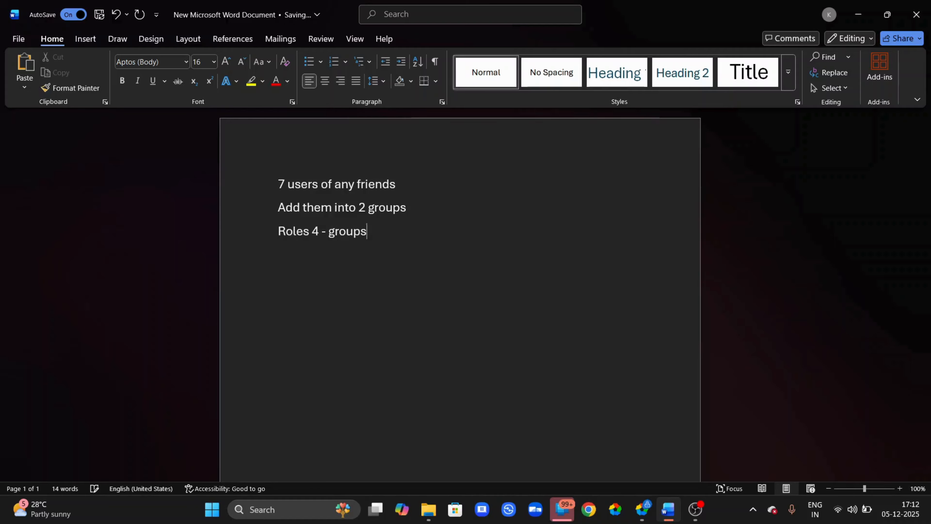